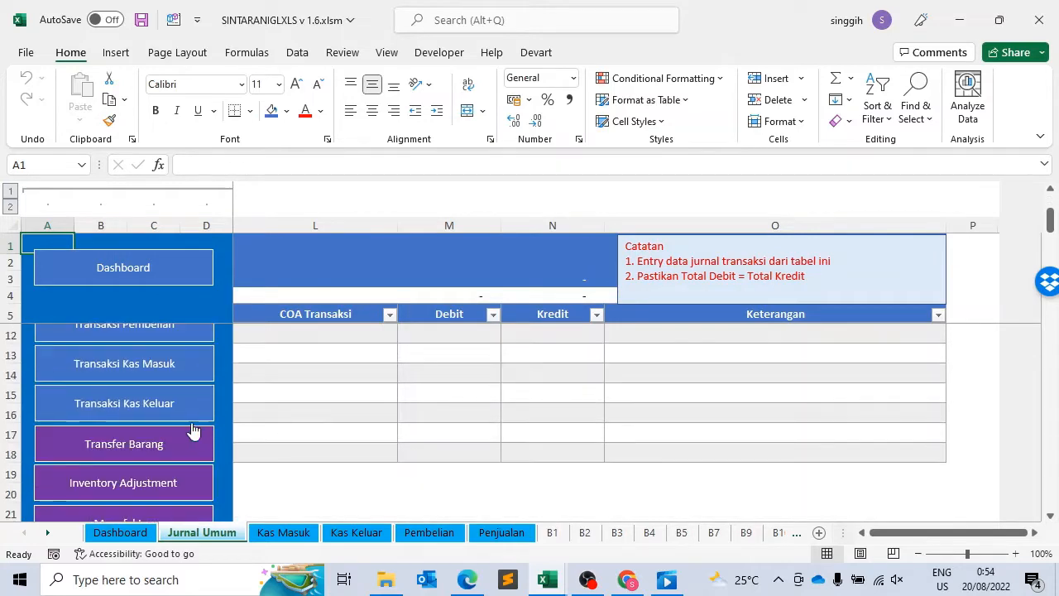
Step: Open the Transaksi Kas Keluar sheet and go to the Tanggal cell of the first transaction
{"action": "left_click", "coordinate": [199, 398]}
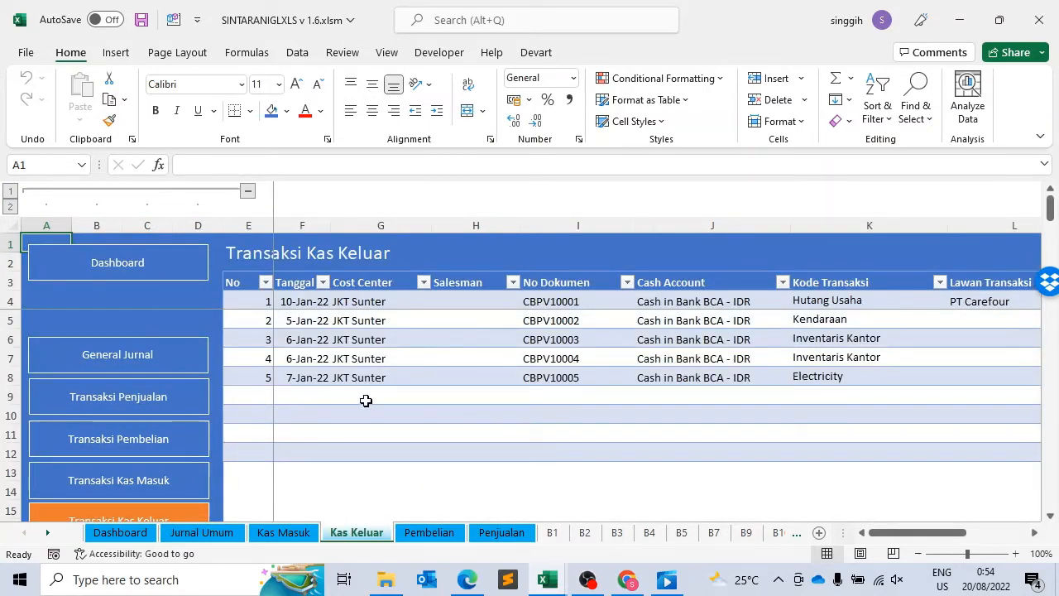
{"action": "left_click", "coordinate": [377, 314]}
{"action": "key", "text": "Up"}
{"action": "key", "text": "Left"}
{"action": "key", "text": "Left"}
{"action": "key", "text": "Left"}
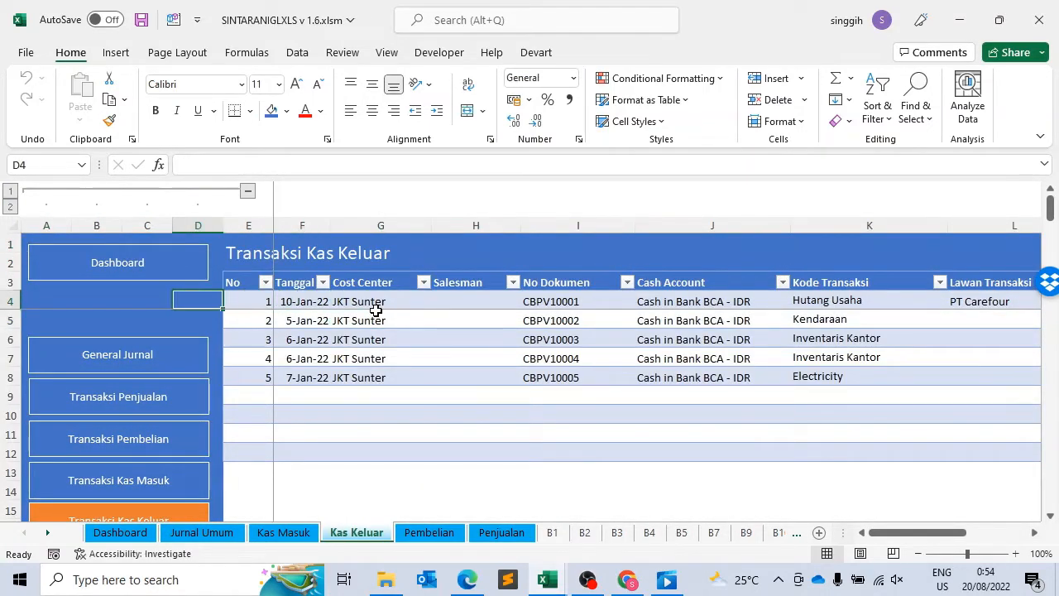
{"action": "key", "text": "Right"}
{"action": "key", "text": "Right"}
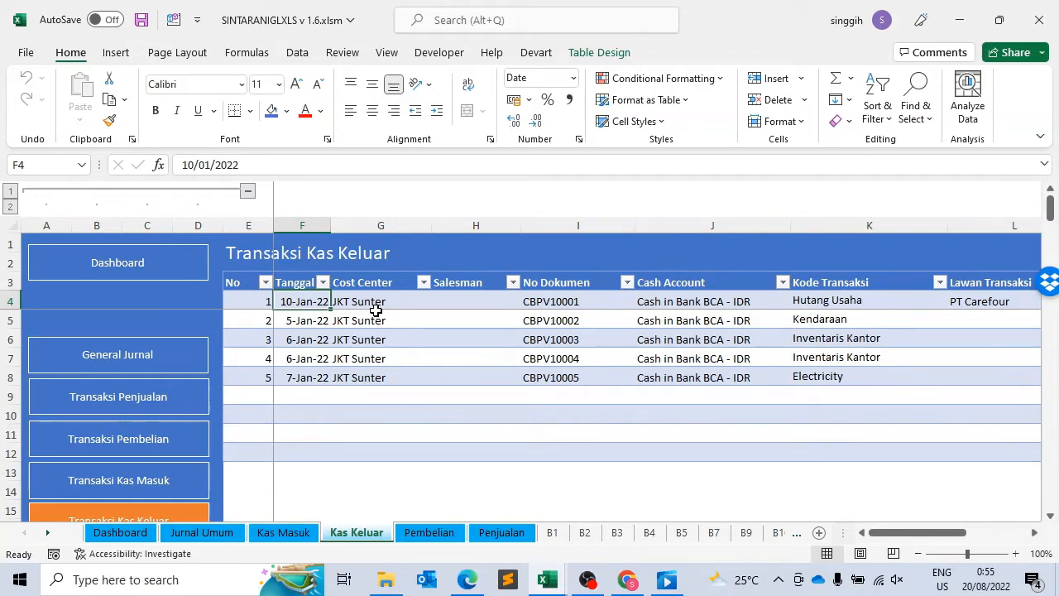
Step: Examine the first cash-out transaction's fields from Tanggal across to Kode Transaksi
{"action": "key", "text": "Right"}
{"action": "key", "text": "Right"}
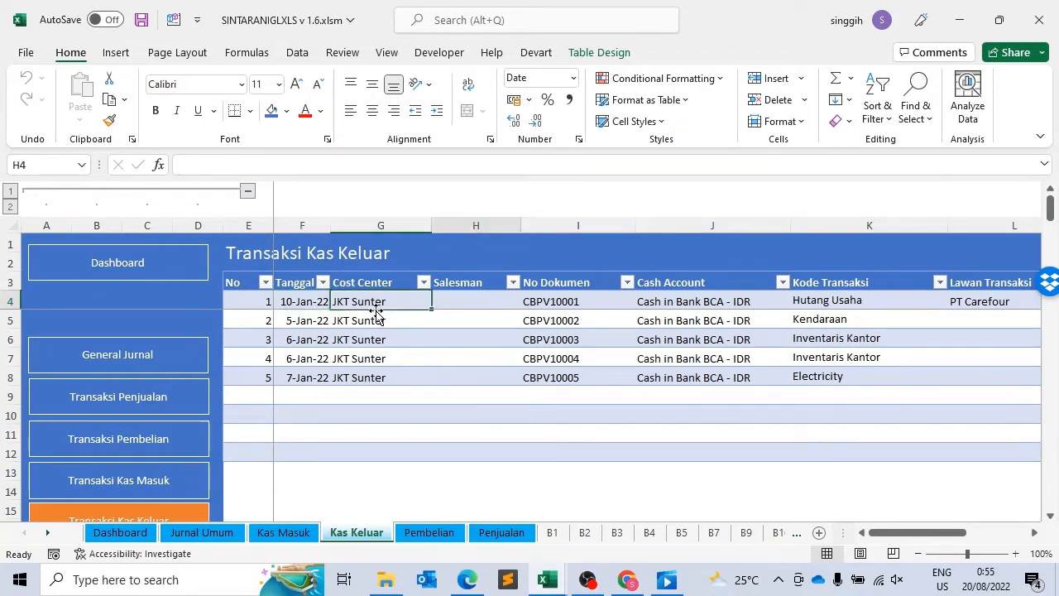
{"action": "key", "text": "Left"}
{"action": "key", "text": "Left"}
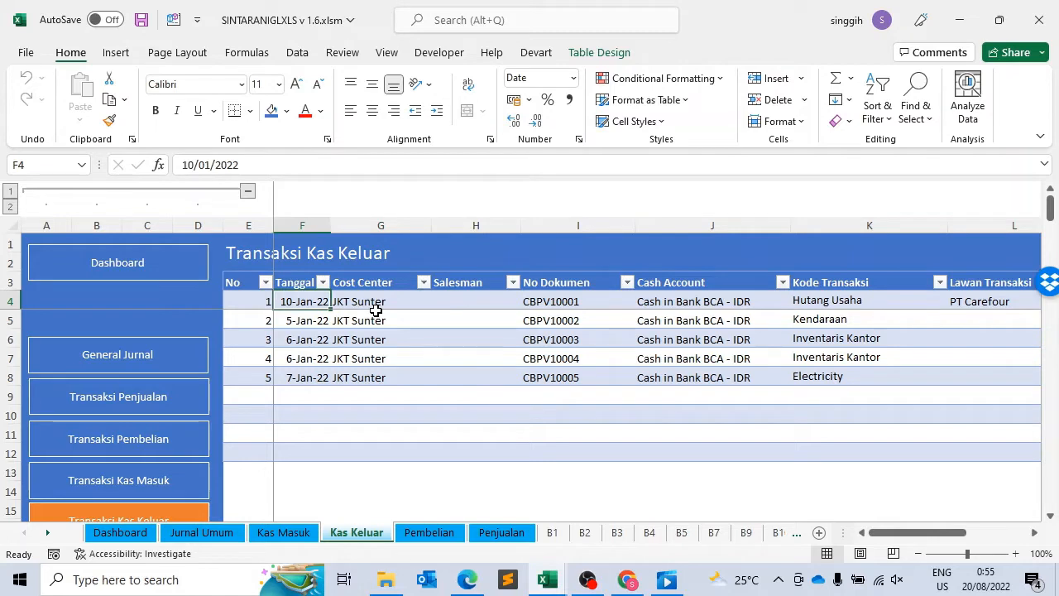
{"action": "key", "text": "Right"}
{"action": "key", "text": "Right"}
{"action": "key", "text": "Right"}
{"action": "key", "text": "Right"}
{"action": "key", "text": "Right"}
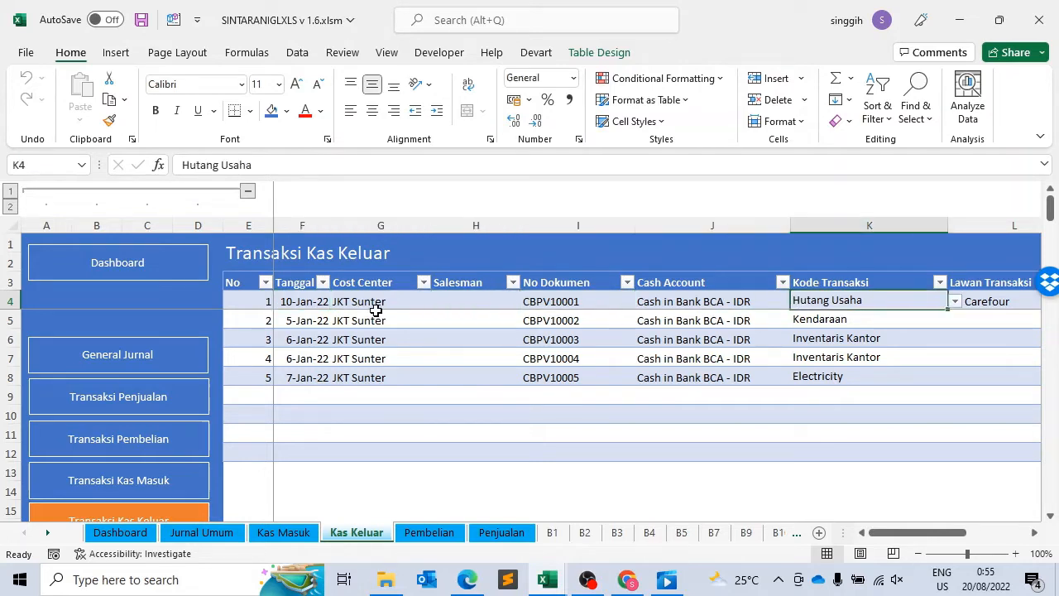
Step: Review the Tanggal, Cost Center and Salesman fields of the first cash-out transaction
{"action": "key", "text": "Left"}
{"action": "key", "text": "Left"}
{"action": "key", "text": "Left"}
{"action": "key", "text": "Left"}
{"action": "key", "text": "Left"}
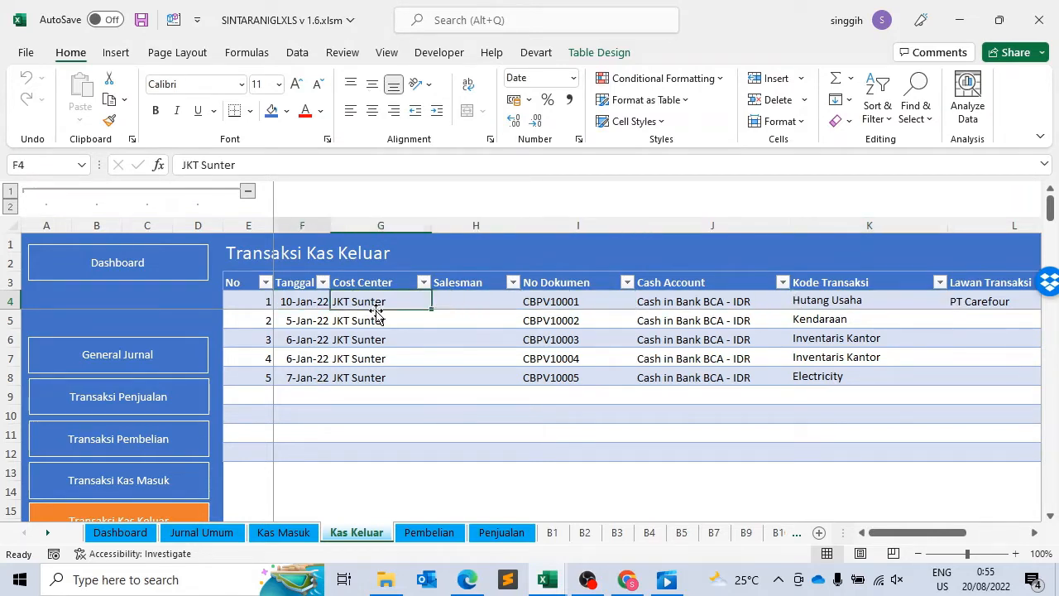
{"action": "key", "text": "Left"}
{"action": "key", "text": "Right"}
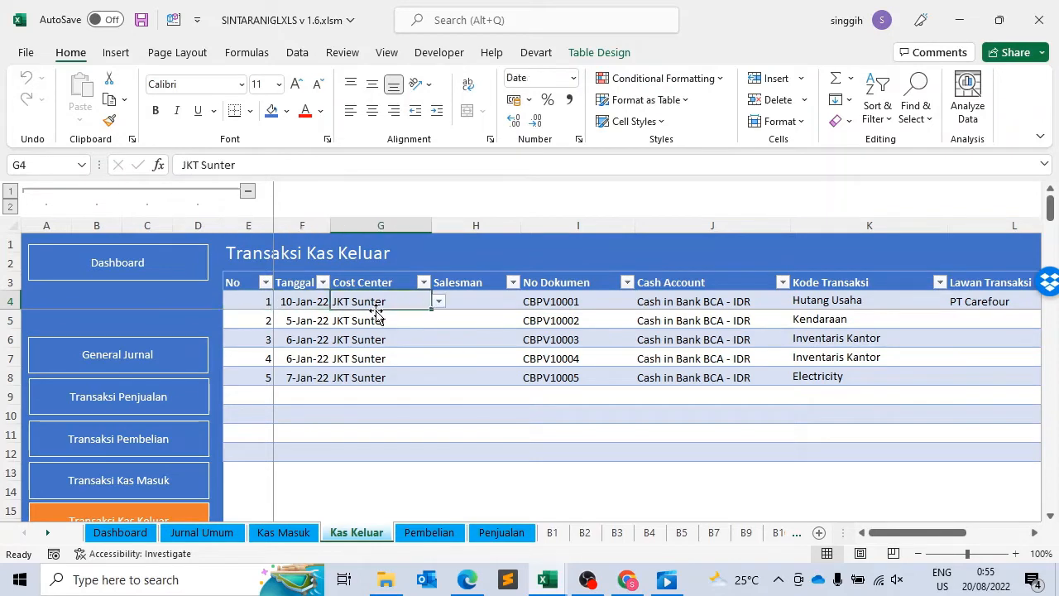
{"action": "key", "text": "Right"}
{"action": "key", "text": "Right"}
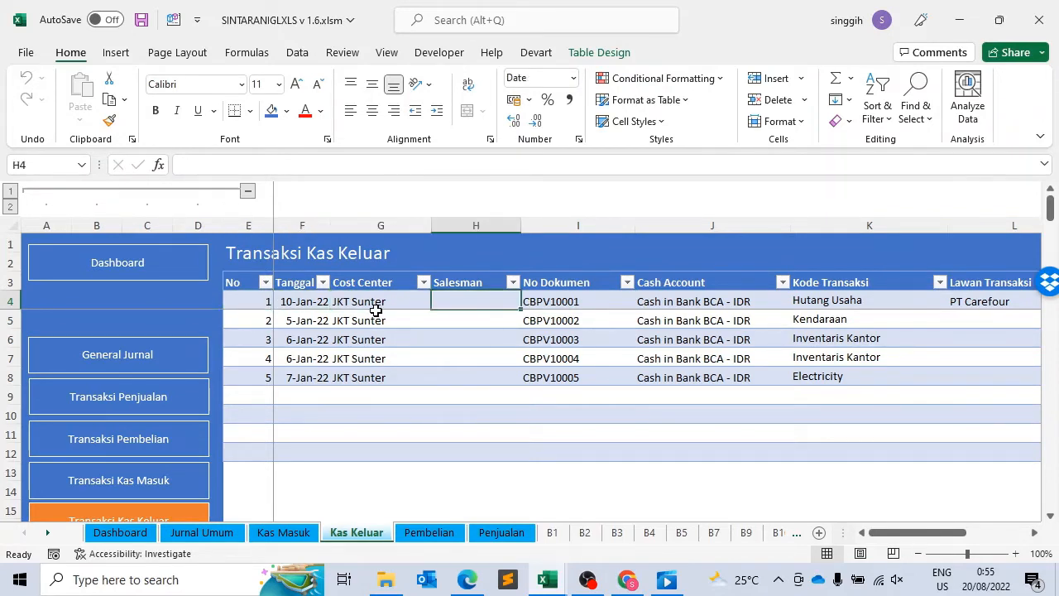
{"action": "key", "text": "Left"}
{"action": "key", "text": "Left"}
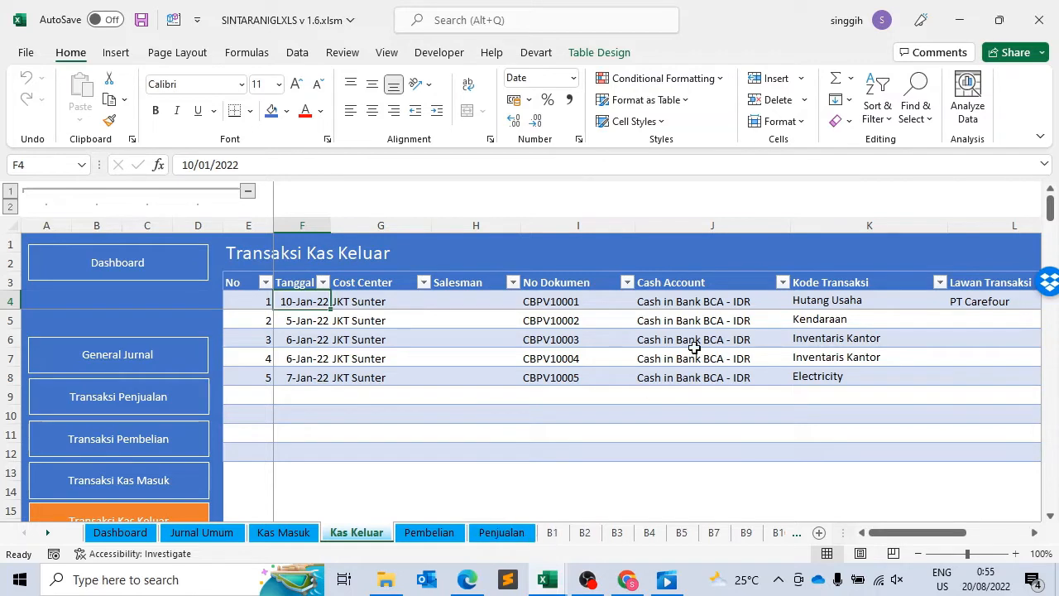
Step: Follow the first cash-out transaction across to its Lawan Transaksi field
{"action": "key", "text": "Right"}
{"action": "key", "text": "Right"}
{"action": "key", "text": "Right"}
{"action": "key", "text": "Right"}
{"action": "key", "text": "Right"}
{"action": "key", "text": "Right"}
{"action": "key", "text": "Right"}
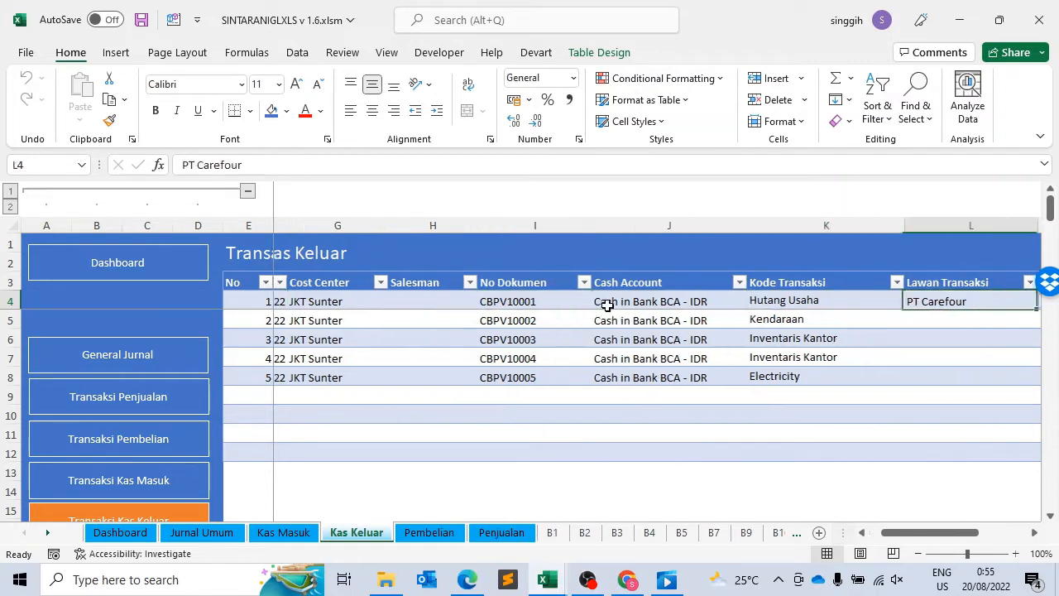
Step: Open the Pembelian sheet and examine the second purchase row from Tanggal across to Harga Satuan
{"action": "left_click", "coordinate": [430, 533]}
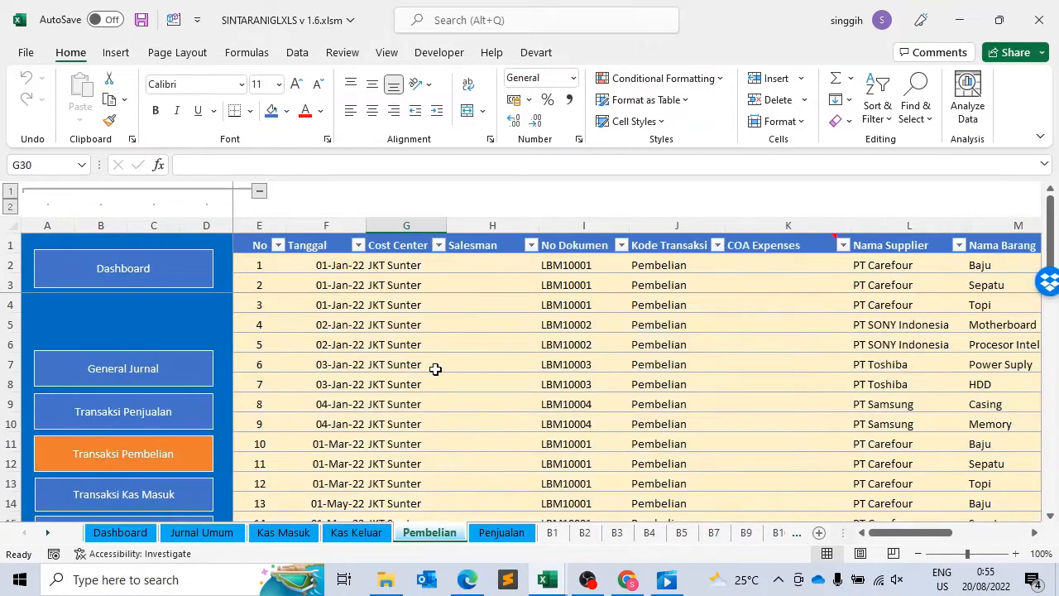
{"action": "left_click", "coordinate": [399, 280]}
{"action": "key", "text": "Left"}
{"action": "key", "text": "Left"}
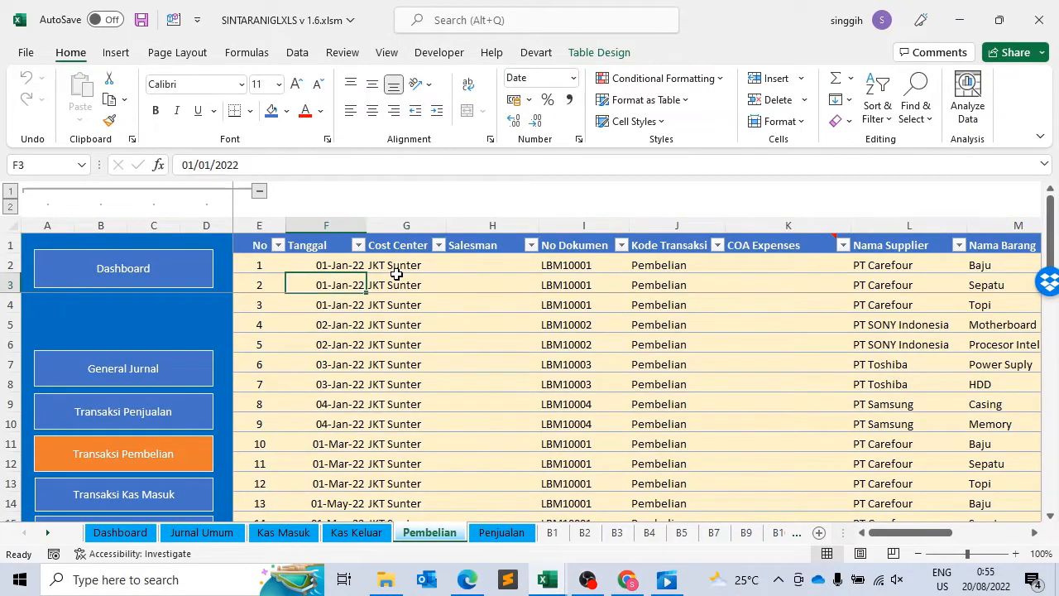
{"action": "key", "text": "Right"}
{"action": "key", "text": "Right"}
{"action": "key", "text": "Right"}
{"action": "key", "text": "Right"}
{"action": "key", "text": "Right"}
{"action": "key", "text": "Right"}
{"action": "key", "text": "Right"}
{"action": "key", "text": "Right"}
{"action": "key", "text": "Right"}
{"action": "key", "text": "Right"}
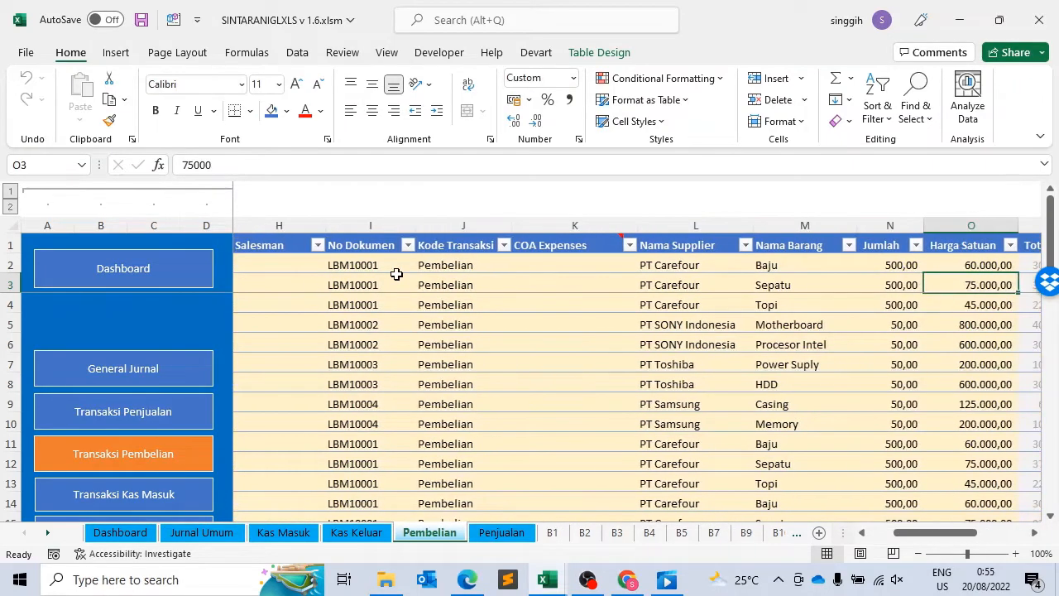
Step: Check the first purchase row from No Dokumen across to Nama Barang
{"action": "key", "text": "Left"}
{"action": "key", "text": "Left"}
{"action": "key", "text": "Left"}
{"action": "key", "text": "Left"}
{"action": "key", "text": "Left"}
{"action": "key", "text": "Left"}
{"action": "key", "text": "Up"}
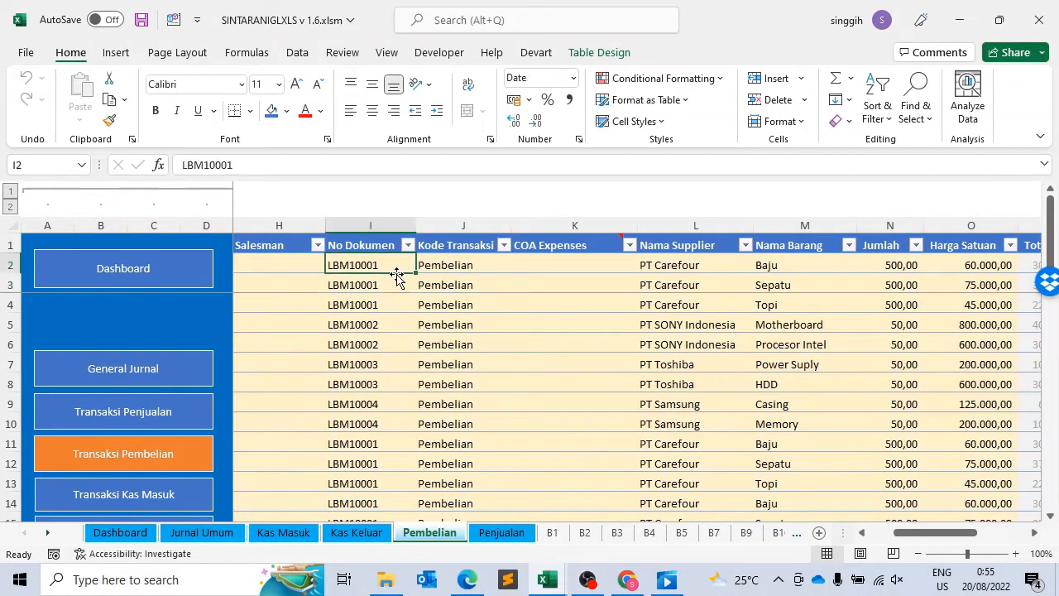
{"action": "key", "text": "Right"}
{"action": "key", "text": "Right"}
{"action": "key", "text": "Right"}
Step: Compare the first purchase's Nama Supplier and Nama Barang, and check its No and Tanggal fields
{"action": "key", "text": "Right"}
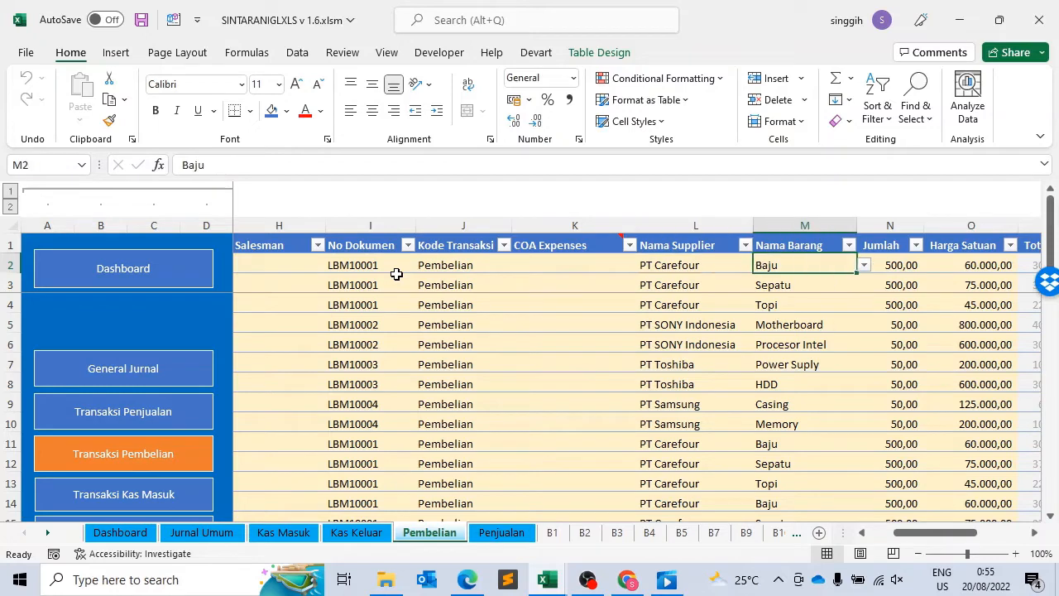
{"action": "key", "text": "Left"}
{"action": "key", "text": "Down"}
{"action": "key", "text": "Up"}
{"action": "key", "text": "Right"}
{"action": "key", "text": "Right"}
{"action": "key", "text": "Left"}
{"action": "key", "text": "Left"}
{"action": "key", "text": "Left"}
{"action": "key", "text": "Left"}
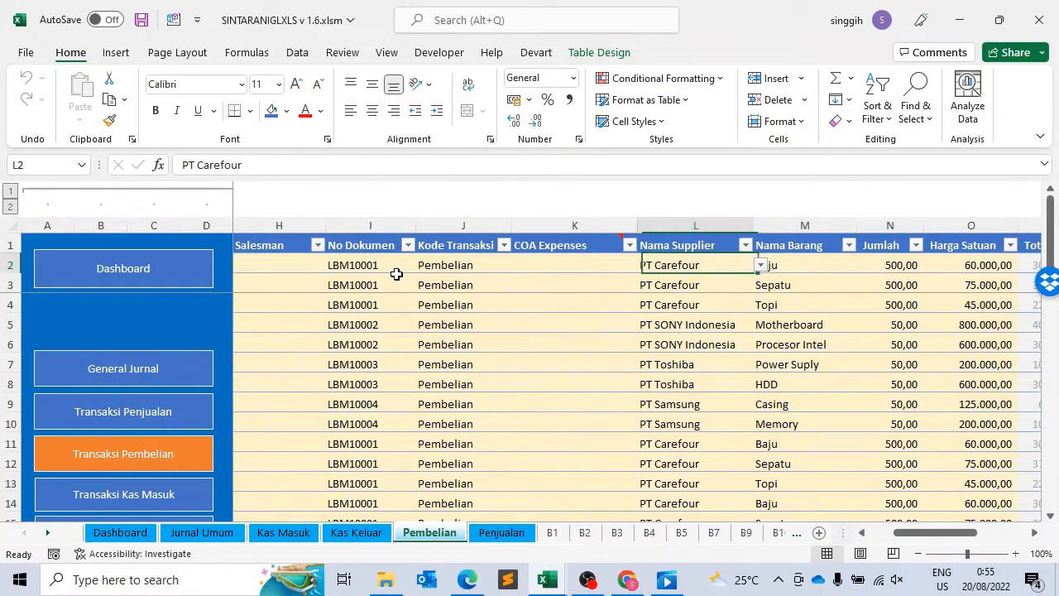
{"action": "key", "text": "Left"}
{"action": "key", "text": "Left"}
{"action": "key", "text": "Left"}
{"action": "key", "text": "Left"}
{"action": "key", "text": "Left"}
{"action": "key", "text": "Left"}
{"action": "key", "text": "Left"}
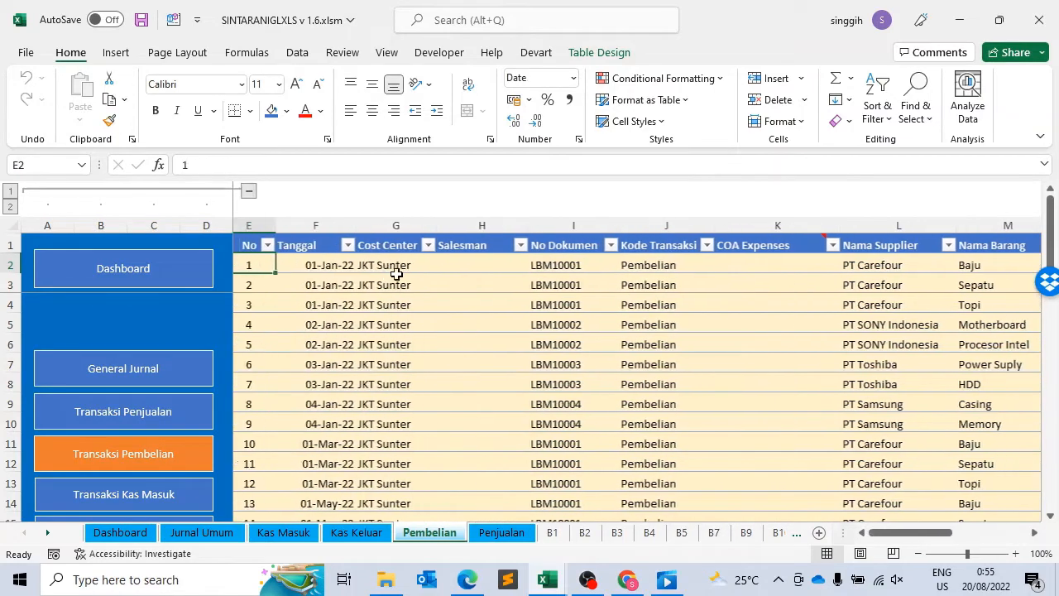
{"action": "key", "text": "Right"}
{"action": "key", "text": "Right"}
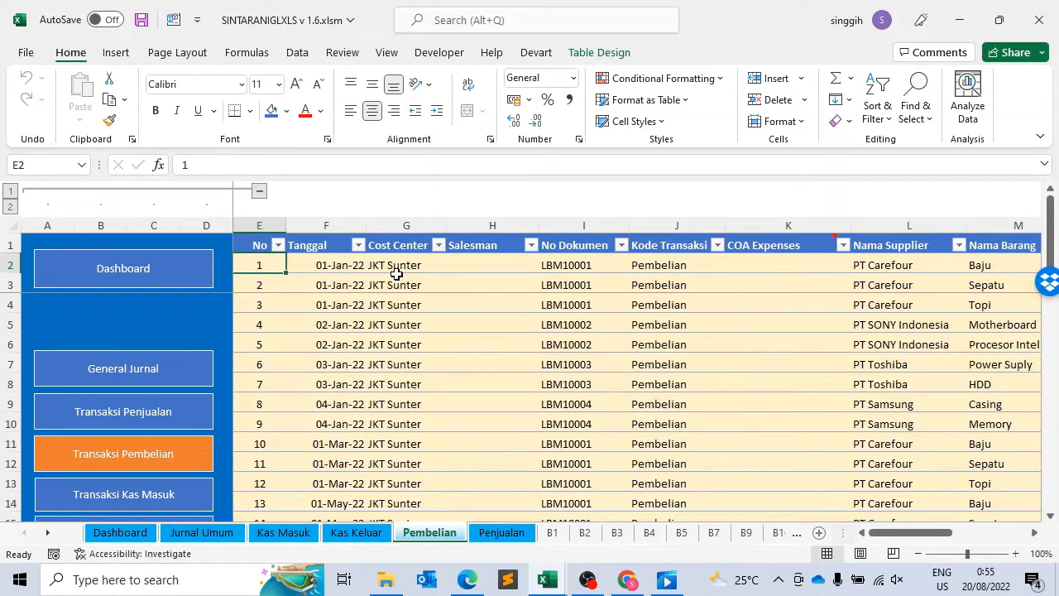
Step: Return to the Kas Keluar sheet and review the first transaction's No, Tanggal and Cost Center fields
{"action": "left_click", "coordinate": [343, 538]}
{"action": "left_click", "coordinate": [325, 307]}
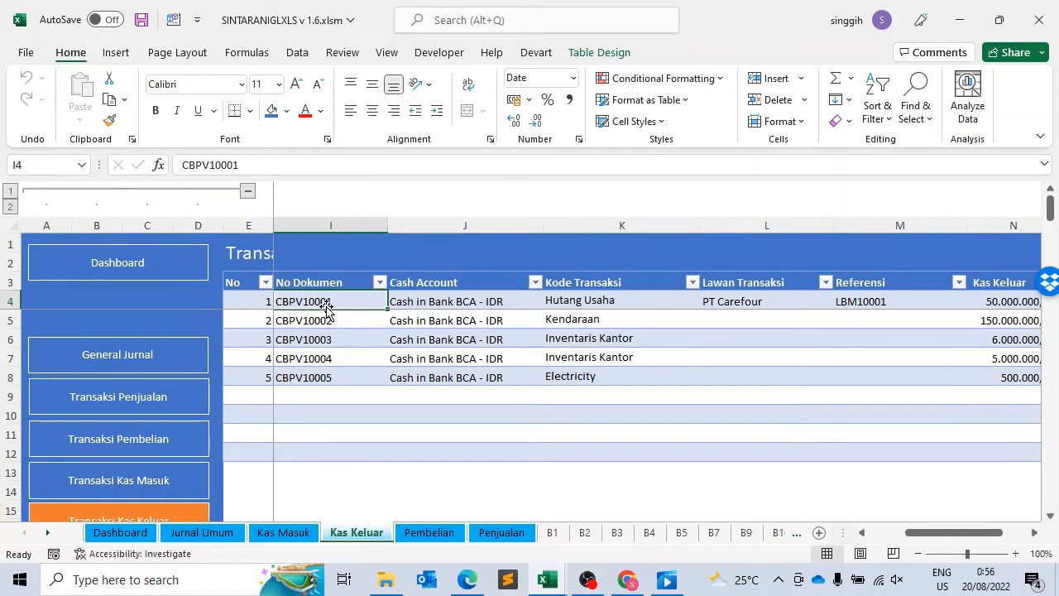
{"action": "key", "text": "Left"}
{"action": "key", "text": "Left"}
{"action": "key", "text": "Left"}
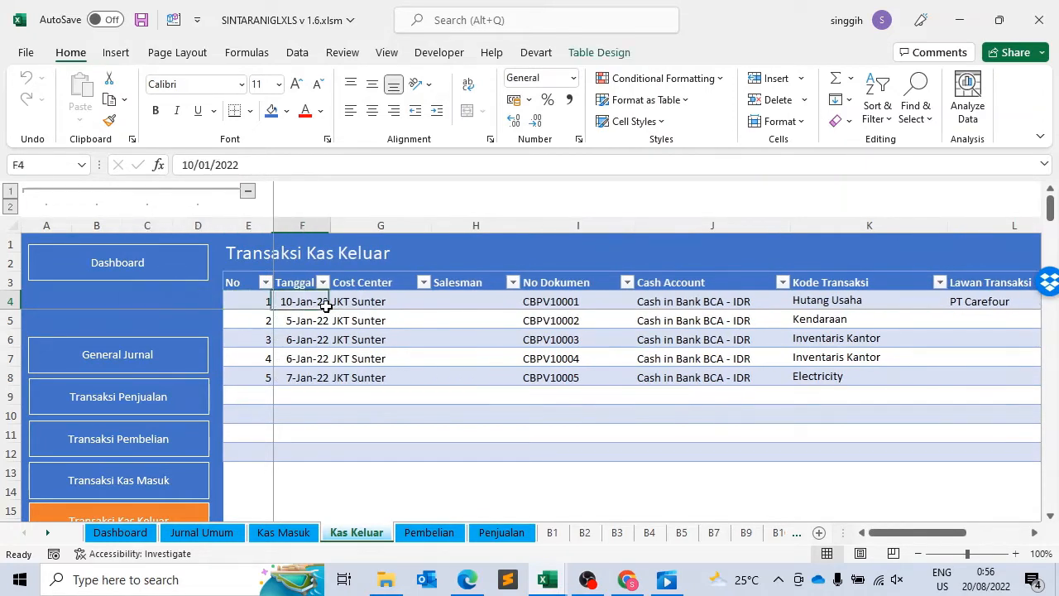
{"action": "key", "text": "Left"}
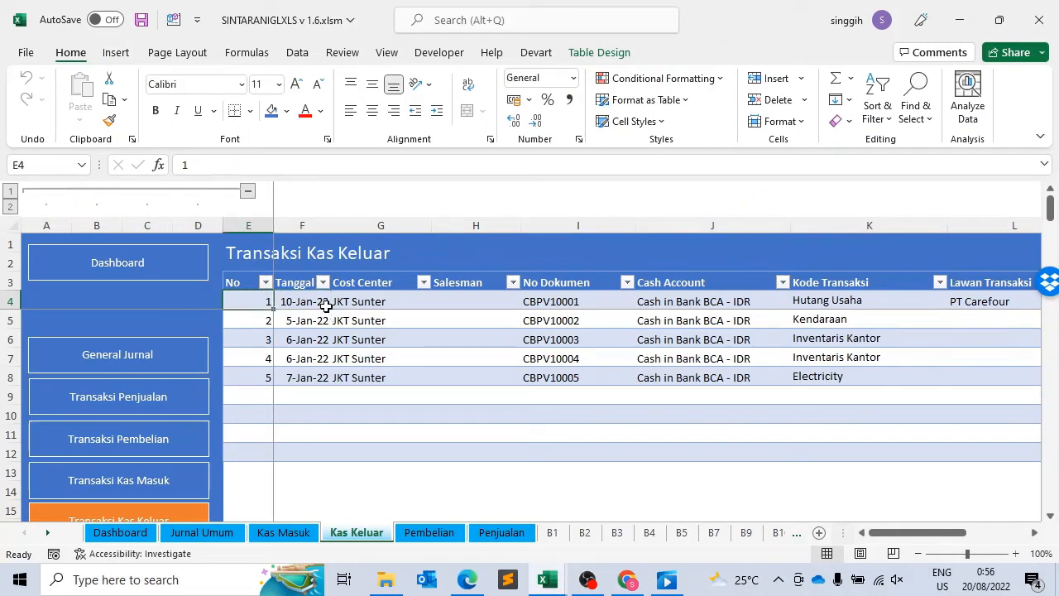
{"action": "left_click", "coordinate": [326, 306]}
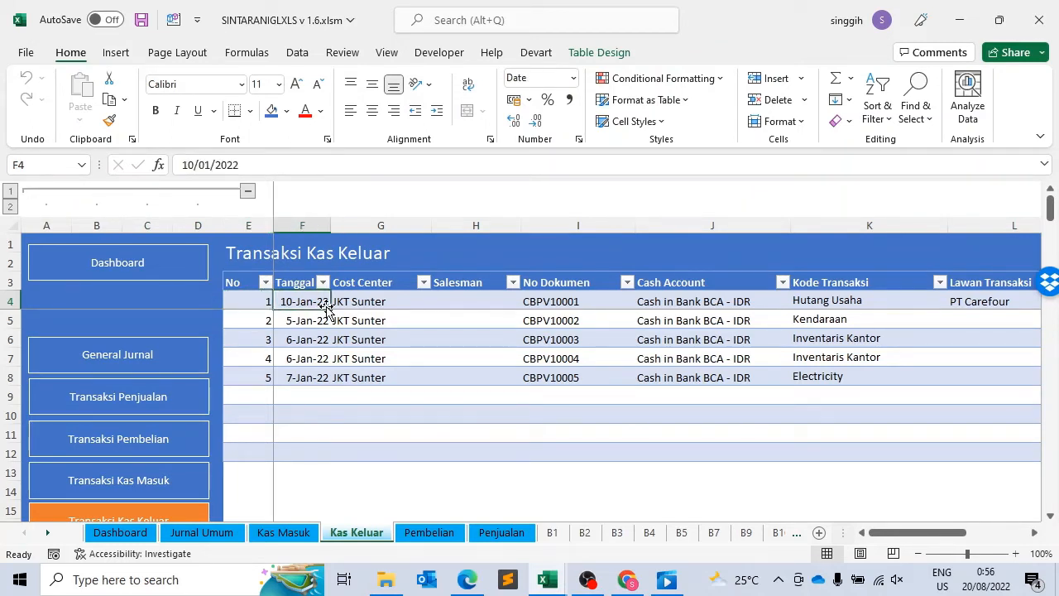
{"action": "key", "text": "Right"}
{"action": "key", "text": "Left"}
{"action": "key", "text": "Right"}
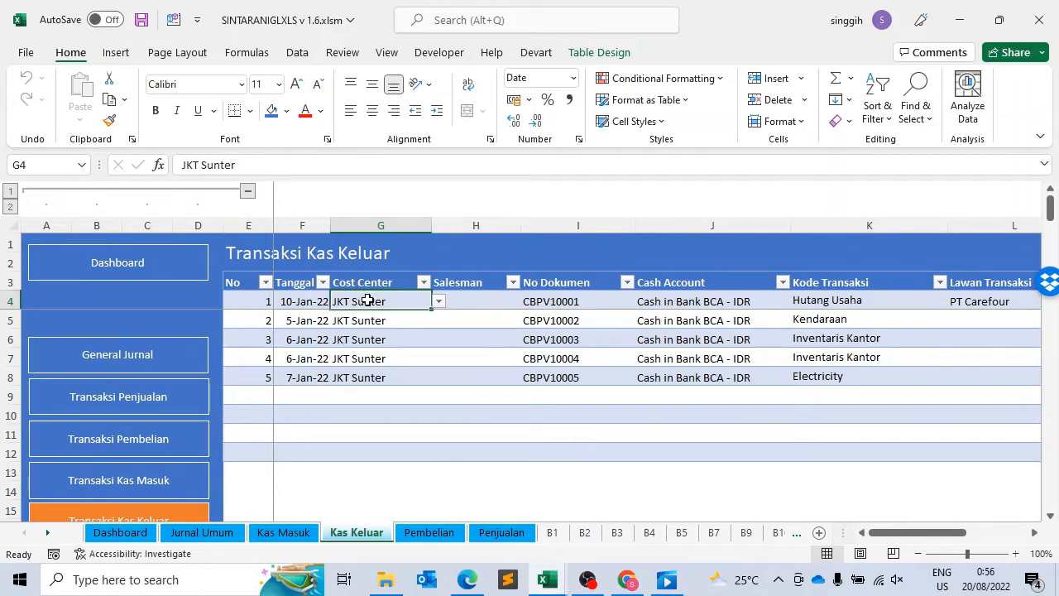
Step: Examine the first cash-out transaction's fields from Salesman to Kode Transaksi
{"action": "left_click", "coordinate": [488, 301]}
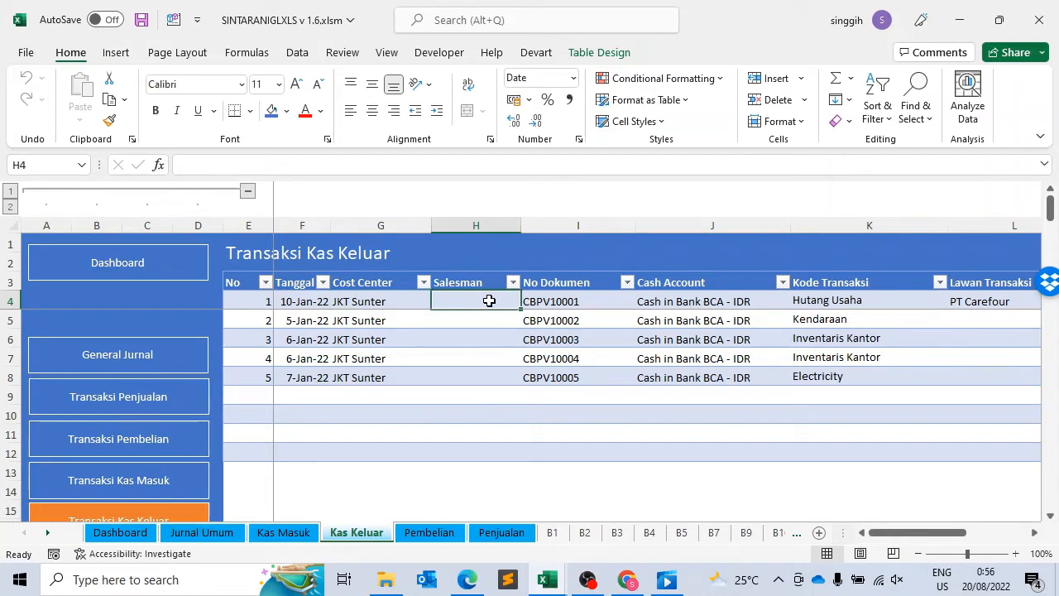
{"action": "key", "text": "Right"}
{"action": "key", "text": "Right"}
{"action": "key", "text": "Right"}
{"action": "key", "text": "Right"}
{"action": "key", "text": "Left"}
{"action": "key", "text": "Left"}
{"action": "key", "text": "Left"}
{"action": "key", "text": "Left"}
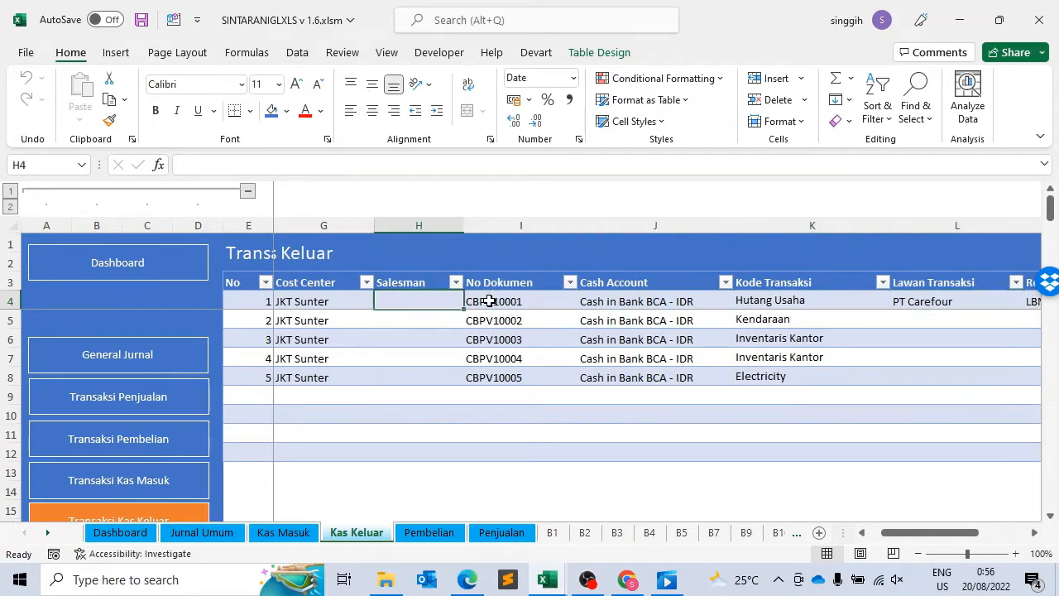
Step: Review the No Dokumen and Cash Account fields of the first cash-out transaction
{"action": "key", "text": "Right"}
{"action": "key", "text": "Right"}
{"action": "key", "text": "Right"}
{"action": "key", "text": "Left"}
{"action": "key", "text": "Left"}
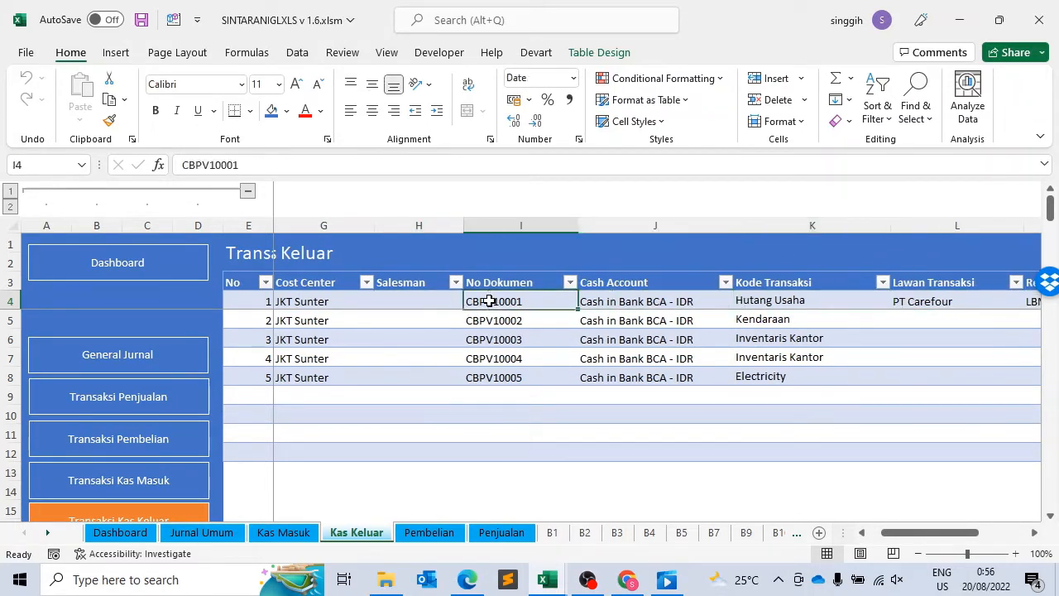
{"action": "key", "text": "Right"}
{"action": "key", "text": "Left"}
{"action": "key", "text": "Left"}
{"action": "key", "text": "Right"}
{"action": "key", "text": "Right"}
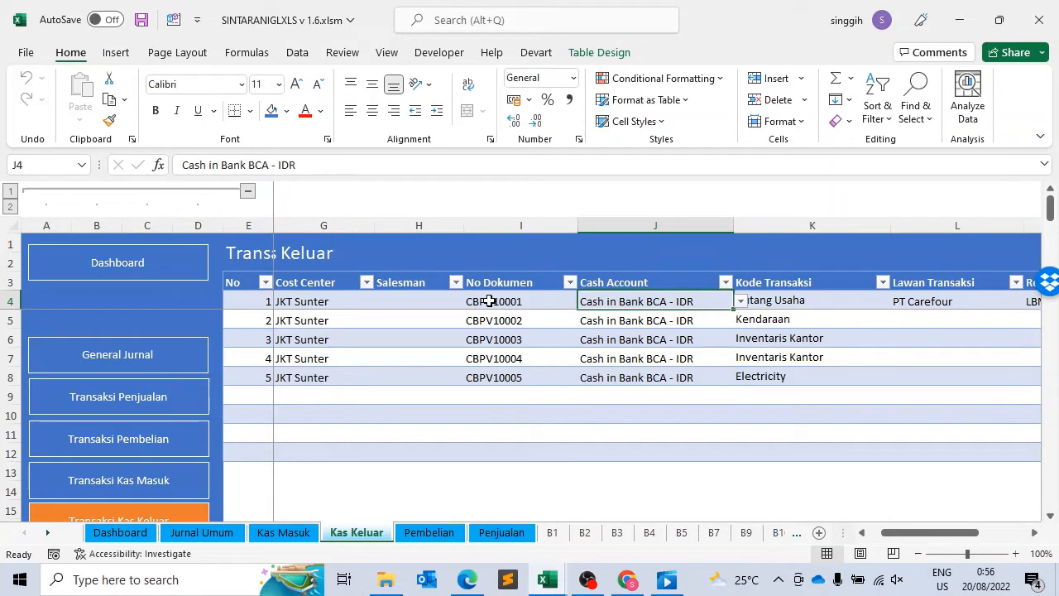
Step: Examine the Kode Transaksi, Lawan Transaksi and Referensi fields of the first cash-out transaction
{"action": "key", "text": "Right"}
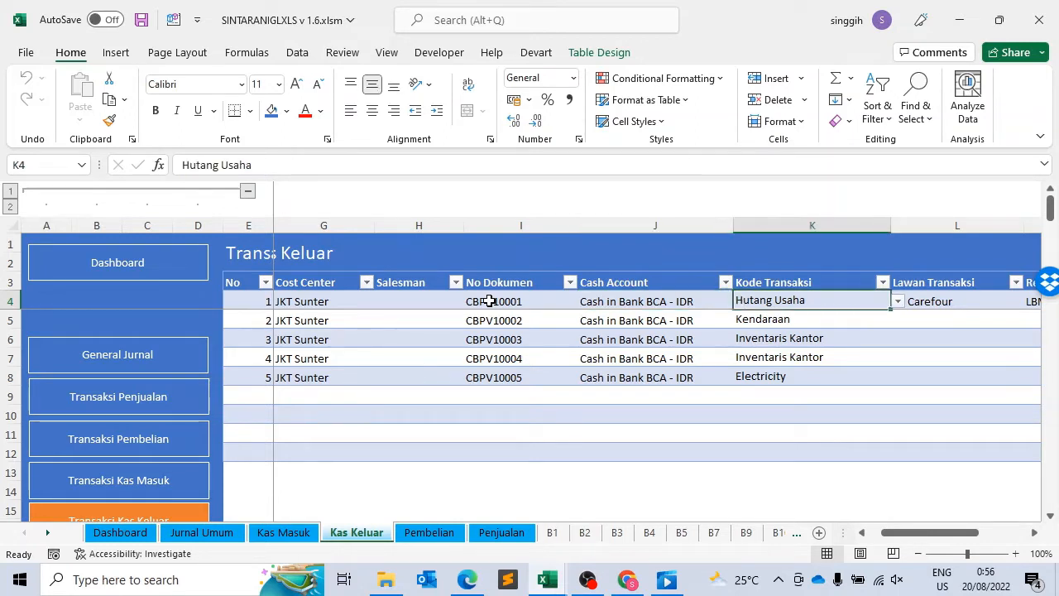
{"action": "key", "text": "Right"}
{"action": "key", "text": "Left"}
{"action": "key", "text": "Left"}
{"action": "key", "text": "Left"}
{"action": "key", "text": "Right"}
{"action": "key", "text": "Right"}
{"action": "key", "text": "Right"}
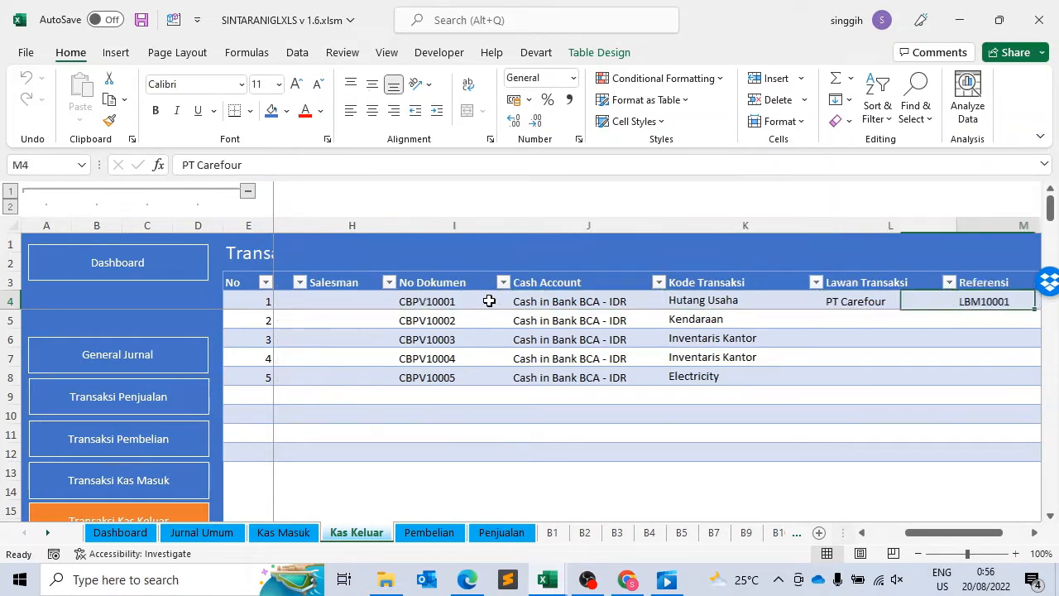
{"action": "key", "text": "Left"}
{"action": "key", "text": "Left"}
{"action": "key", "text": "Right"}
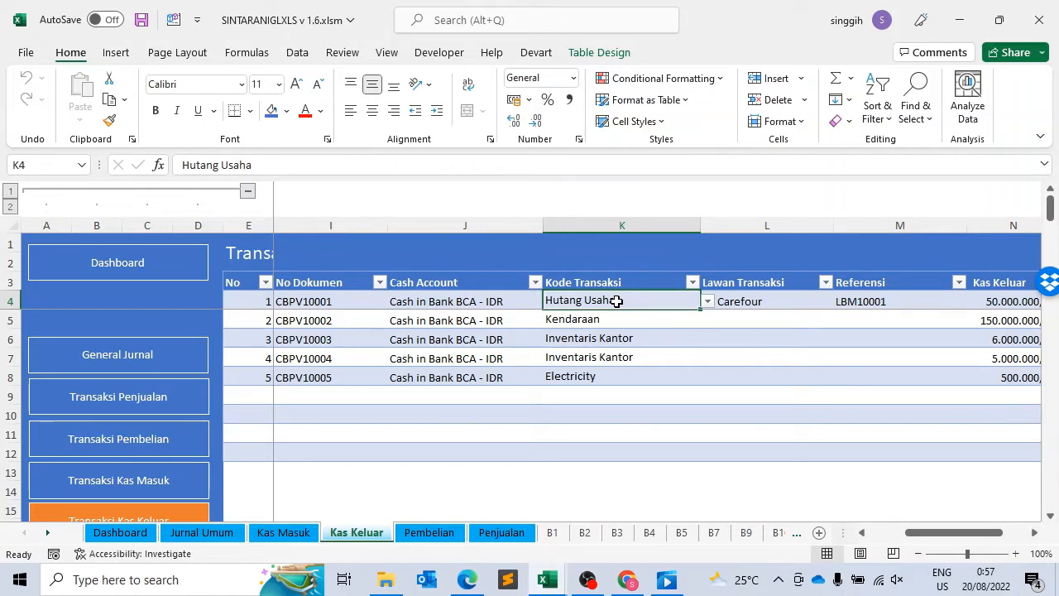
Step: Check the first transaction's Referensi and Kas Keluar amount, returning to its Lawan Transaksi field
{"action": "key", "text": "Right"}
{"action": "key", "text": "Right"}
{"action": "key", "text": "Right"}
{"action": "key", "text": "Right"}
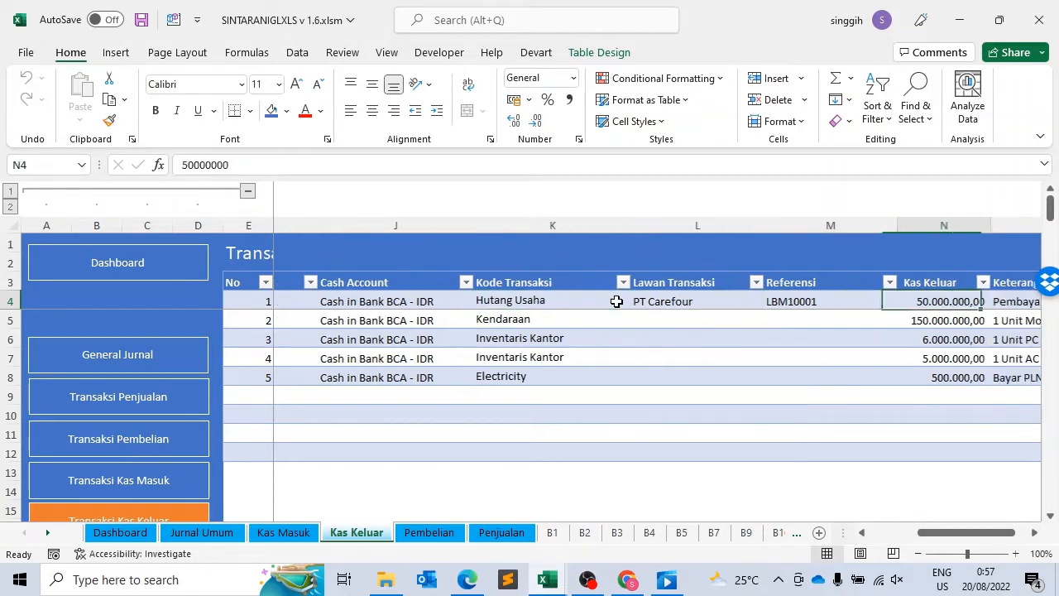
{"action": "key", "text": "Left"}
{"action": "key", "text": "Left"}
{"action": "key", "text": "Left"}
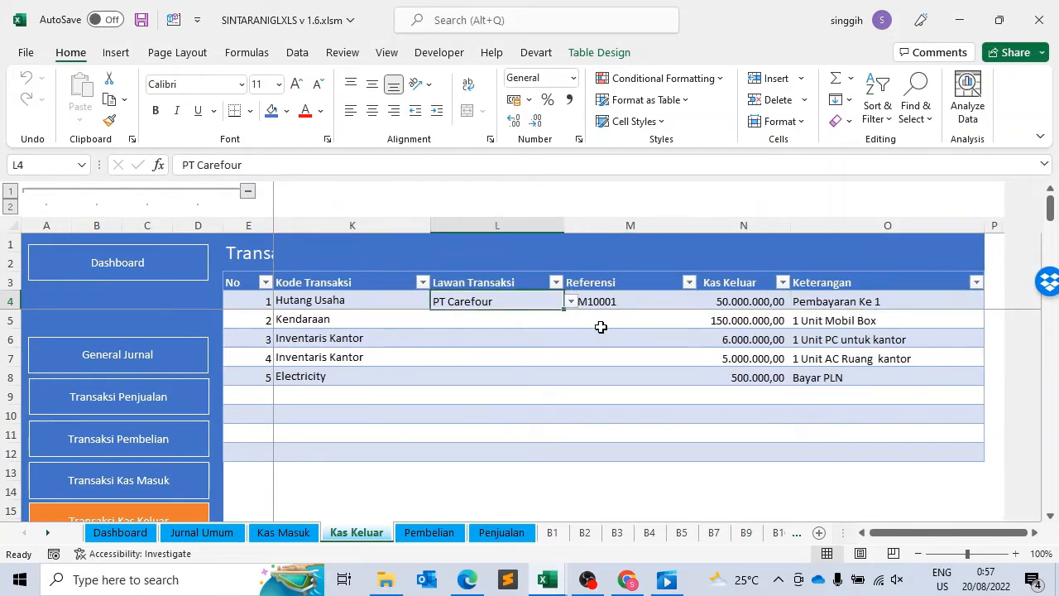
Step: Check the Nama Supplier field of the second purchase record on the Pembelian sheet
{"action": "left_click", "coordinate": [447, 535]}
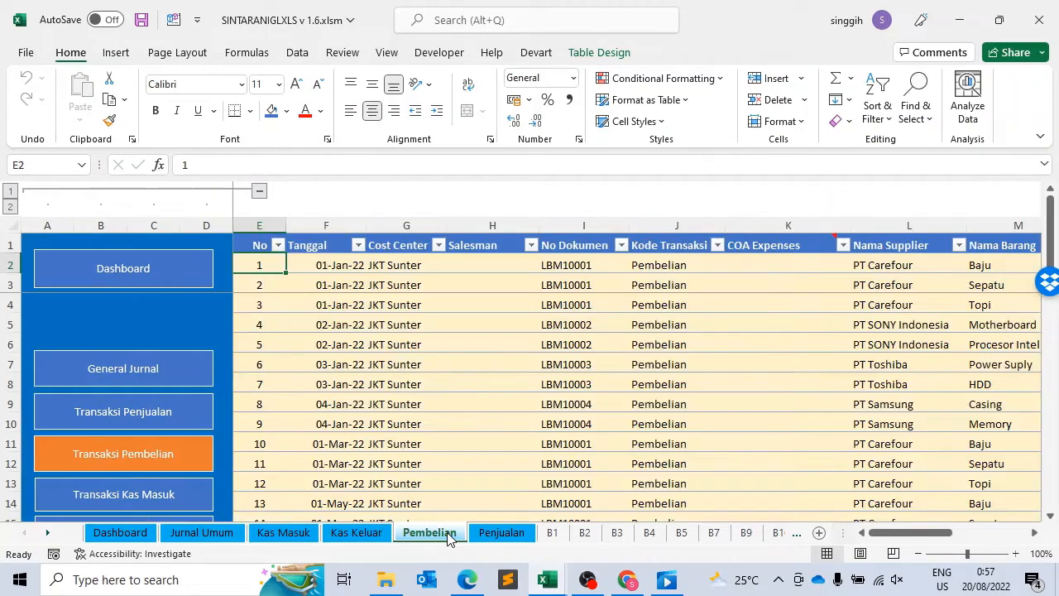
{"action": "left_click", "coordinate": [390, 281]}
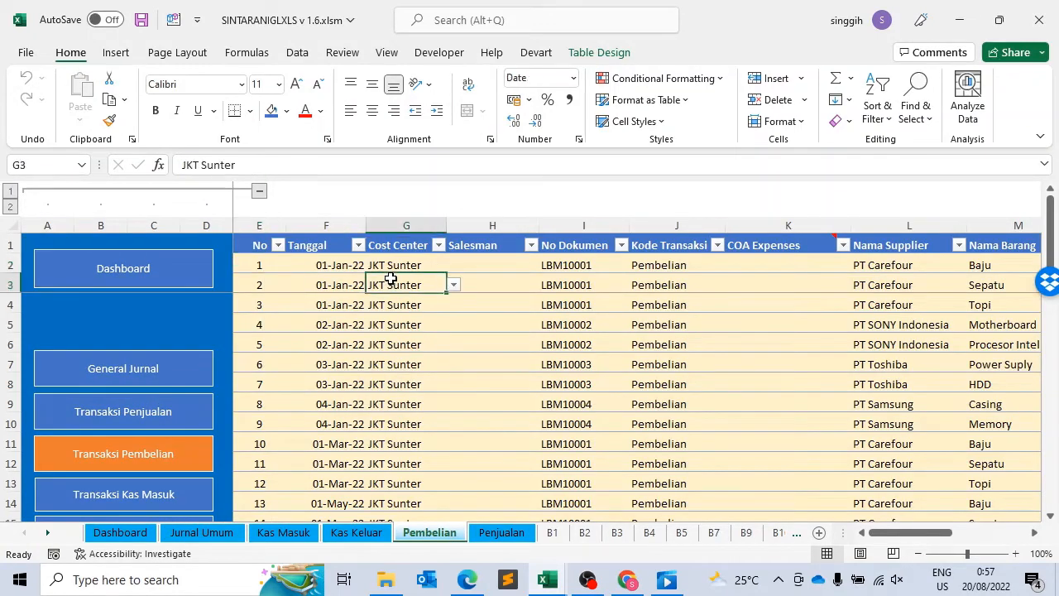
{"action": "key", "text": "Right"}
{"action": "key", "text": "Right"}
{"action": "key", "text": "Right"}
{"action": "key", "text": "Right"}
{"action": "key", "text": "Right"}
{"action": "key", "text": "Right"}
{"action": "key", "text": "Right"}
{"action": "key", "text": "Left"}
{"action": "key", "text": "Left"}
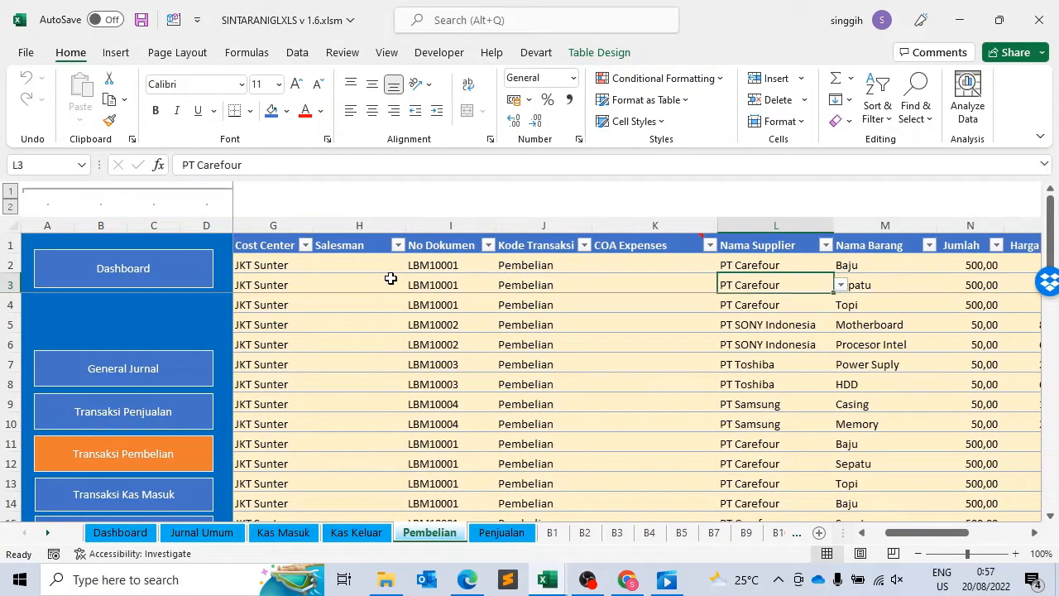
Step: Compare the first Kas Keluar transaction's Referensi with the No Dokumen of the matching Pembelian record
{"action": "left_click", "coordinate": [358, 534]}
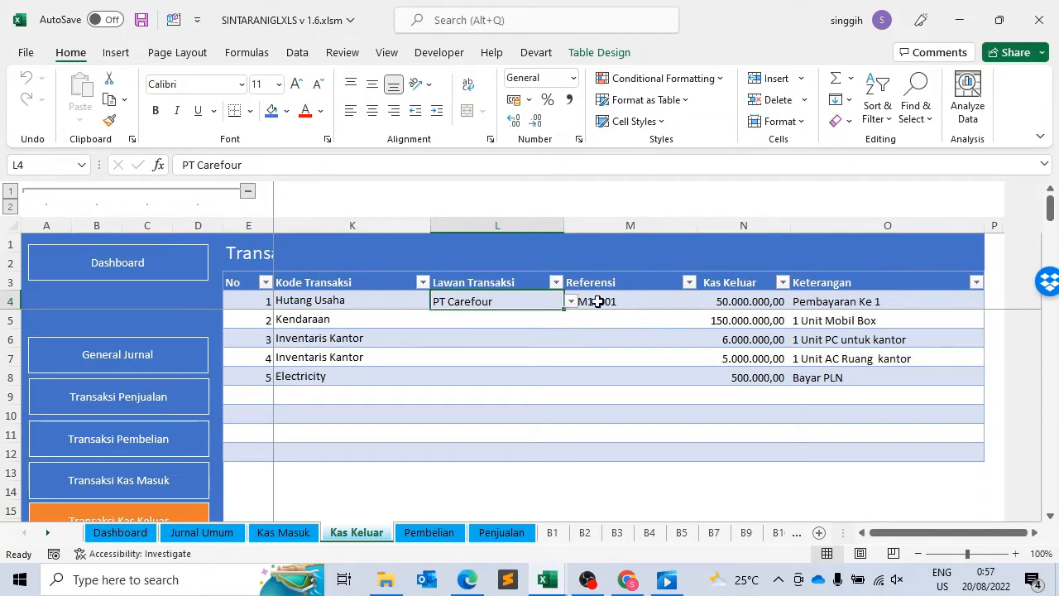
{"action": "left_click", "coordinate": [634, 303]}
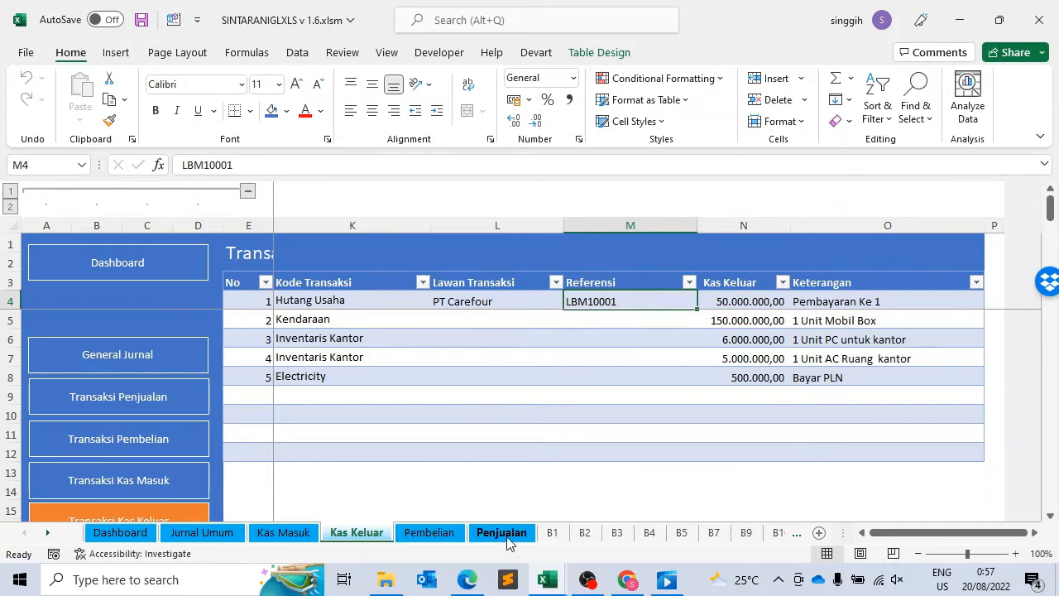
{"action": "left_click", "coordinate": [437, 536]}
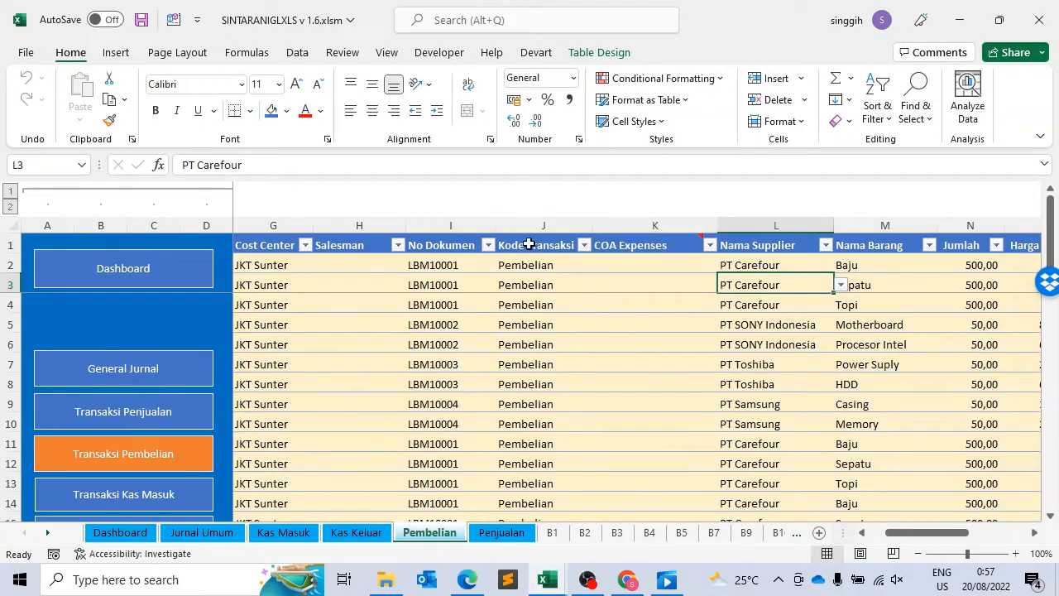
{"action": "left_click", "coordinate": [464, 282]}
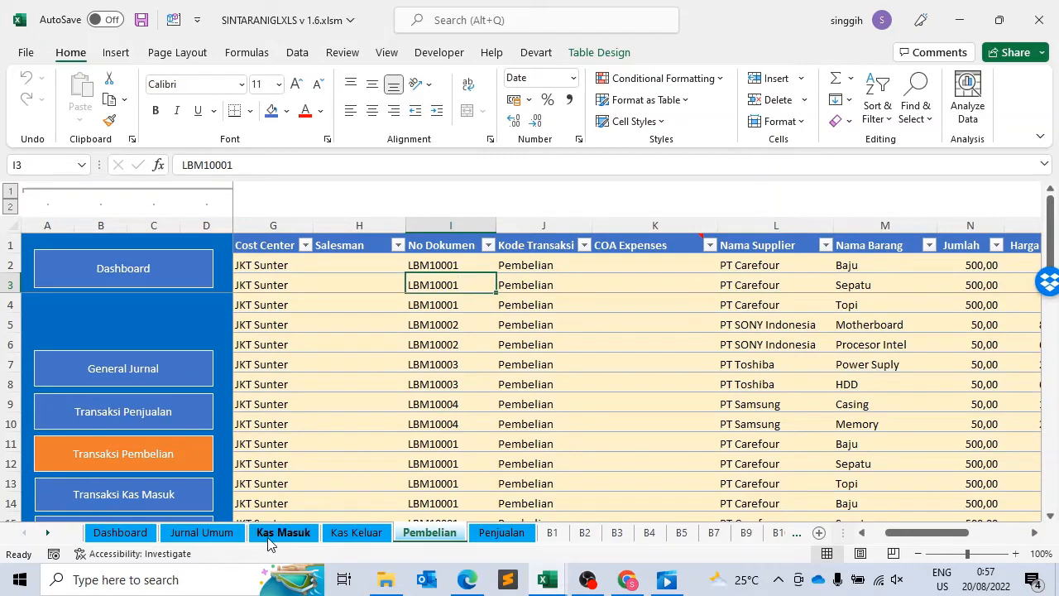
Step: Compare the first transaction's Kas Keluar amount with the Total Tagihan of the first two Pembelian records
{"action": "left_click", "coordinate": [357, 536]}
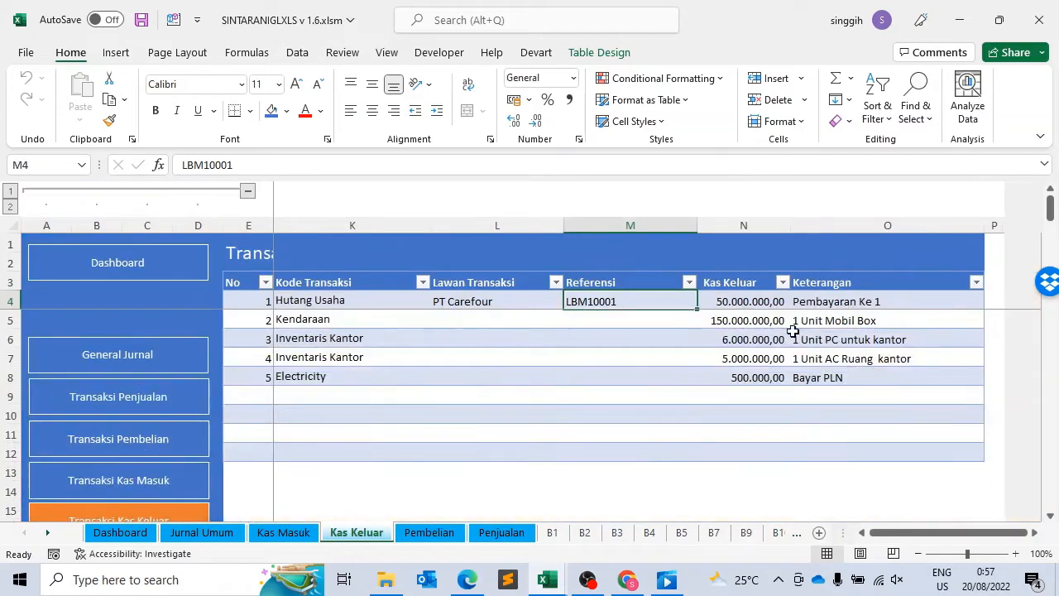
{"action": "left_click", "coordinate": [753, 303]}
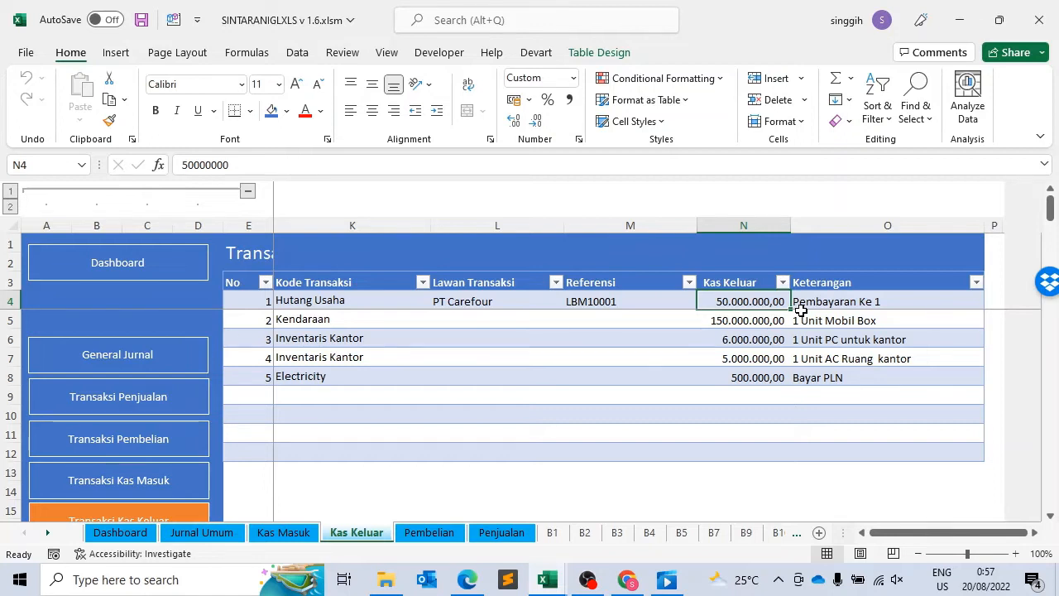
{"action": "left_click", "coordinate": [430, 534]}
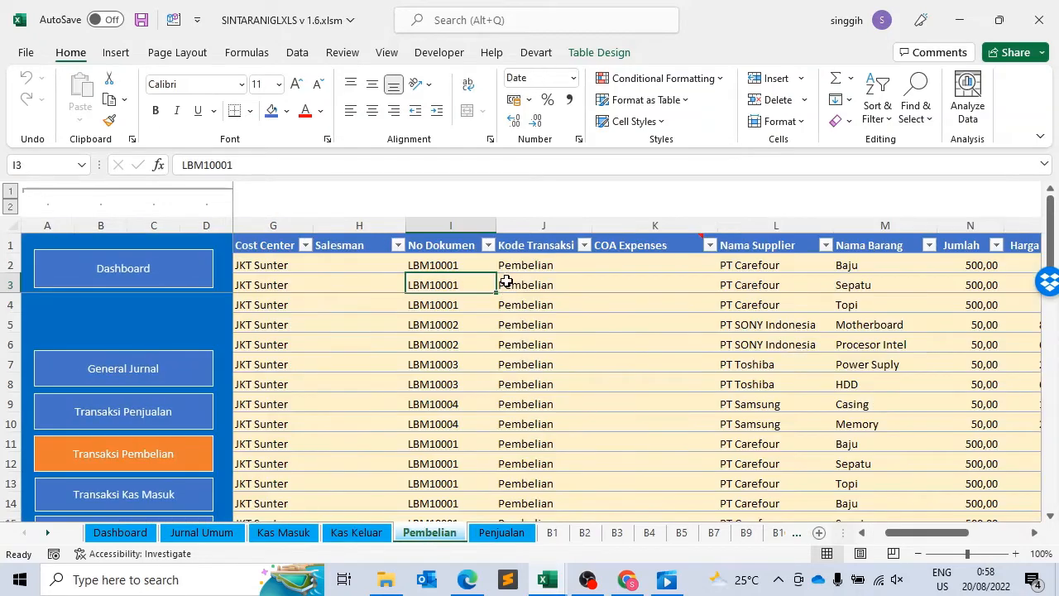
{"action": "key", "text": "Right"}
{"action": "key", "text": "Right"}
{"action": "key", "text": "Right"}
{"action": "key", "text": "Right"}
{"action": "key", "text": "Right"}
{"action": "key", "text": "Right"}
{"action": "key", "text": "Right"}
{"action": "key", "text": "Right"}
{"action": "key", "text": "Right"}
{"action": "key", "text": "Right"}
{"action": "key", "text": "Right"}
{"action": "key", "text": "Right"}
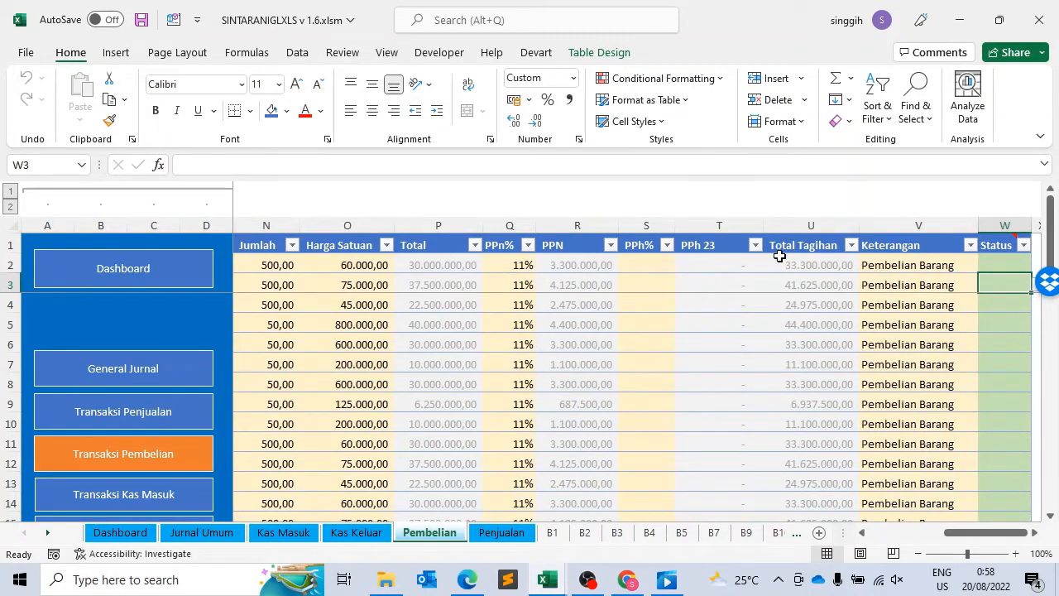
{"action": "left_click_drag", "start_coordinate": [782, 263], "coordinate": [788, 281]}
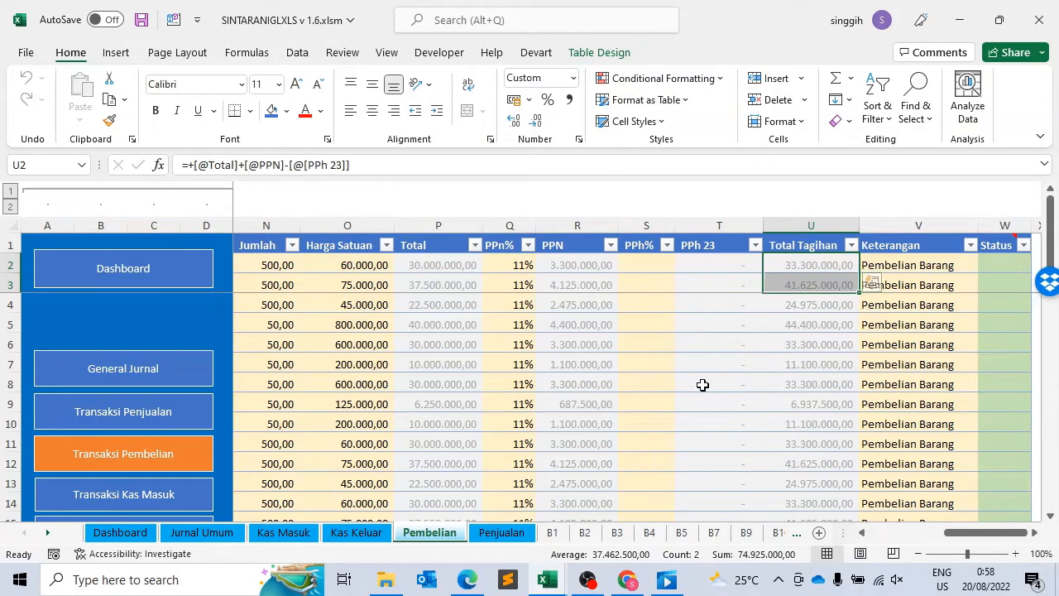
Step: Review the first Kas Keluar transaction's Keterangan, followed by its No and Tanggal fields
{"action": "left_click", "coordinate": [372, 536]}
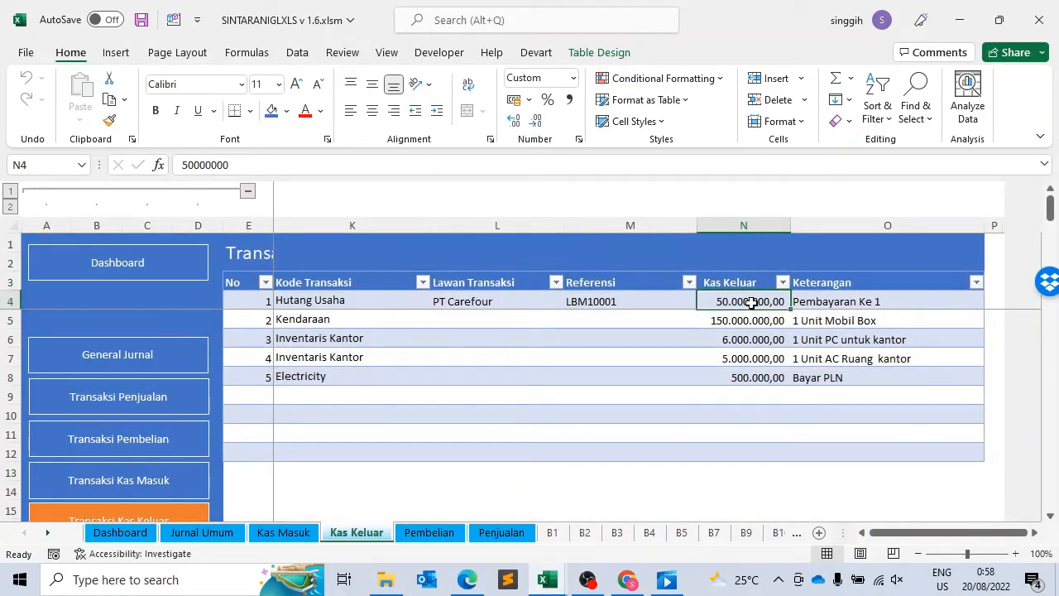
{"action": "key", "text": "Right"}
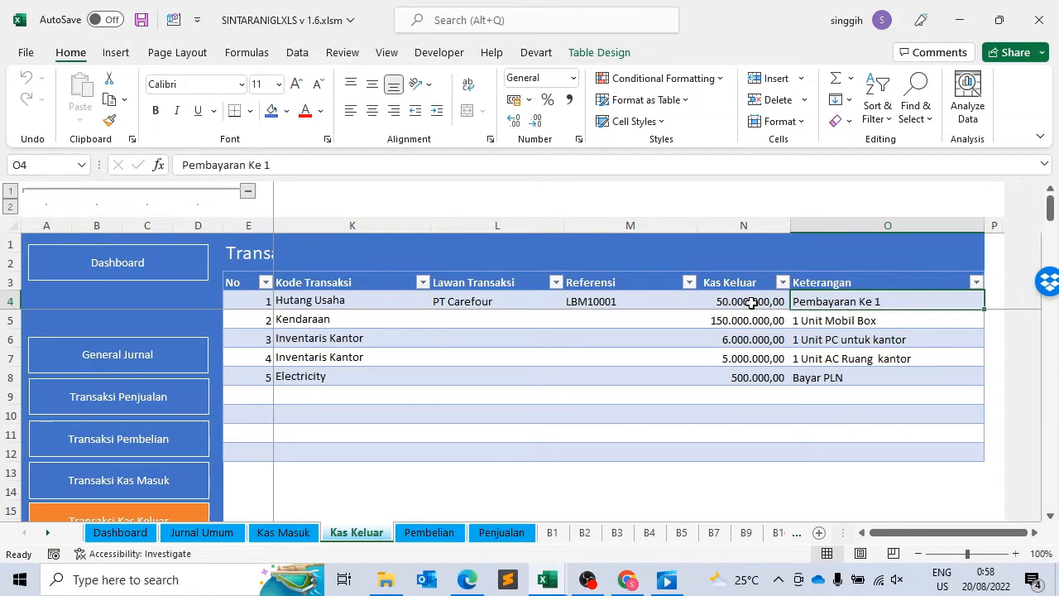
{"action": "key", "text": "Left"}
{"action": "key", "text": "Left"}
{"action": "key", "text": "Left"}
{"action": "key", "text": "Left"}
{"action": "key", "text": "Left"}
{"action": "key", "text": "Left"}
{"action": "key", "text": "Left"}
{"action": "key", "text": "Left"}
{"action": "key", "text": "Left"}
{"action": "key", "text": "Left"}
{"action": "key", "text": "Left"}
{"action": "key", "text": "Left"}
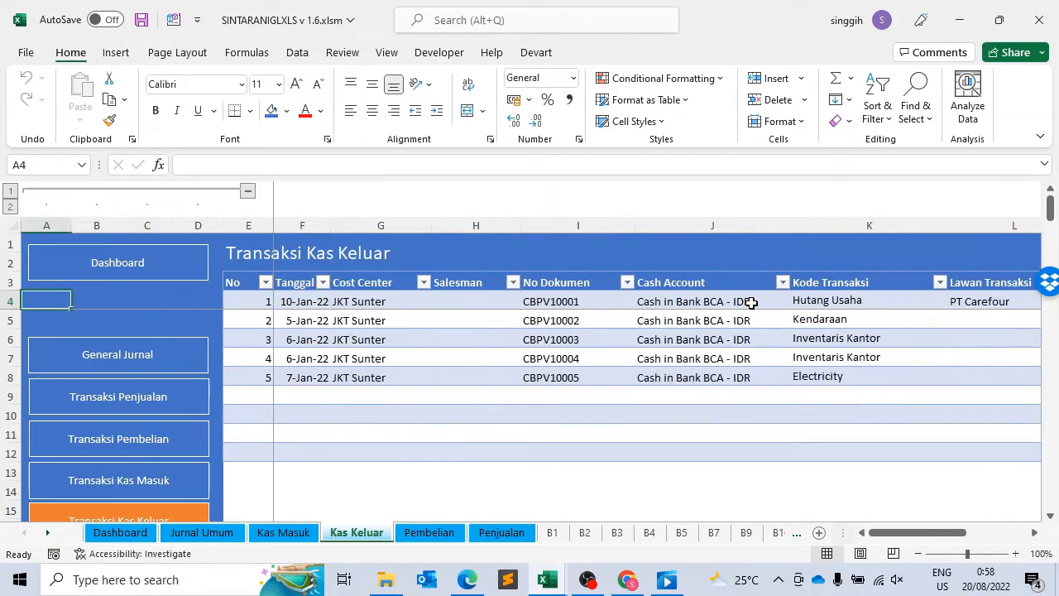
{"action": "key", "text": "Right"}
{"action": "key", "text": "Right"}
{"action": "key", "text": "Right"}
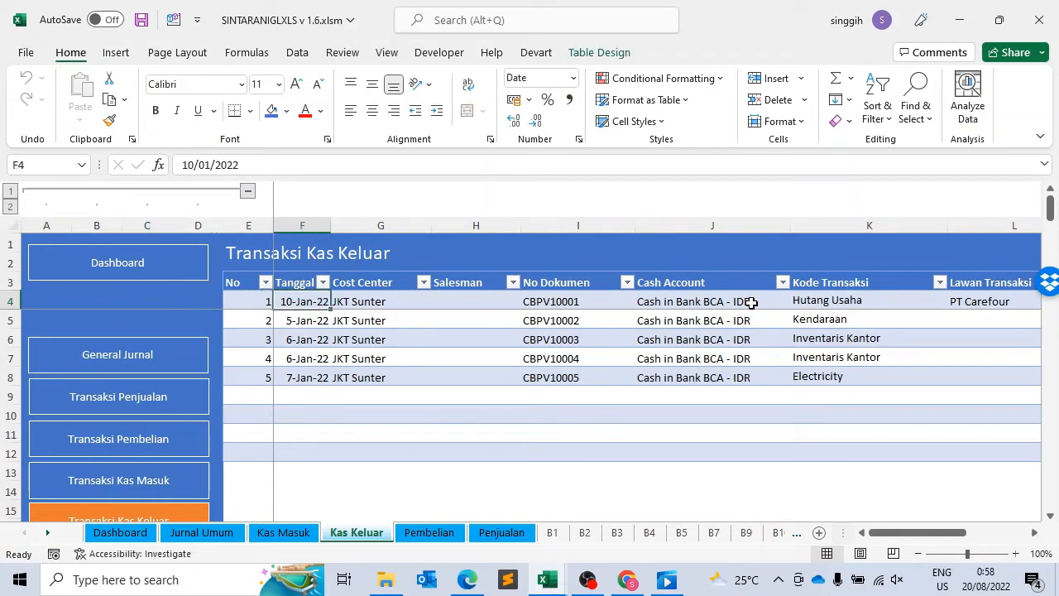
{"action": "key", "text": "Left"}
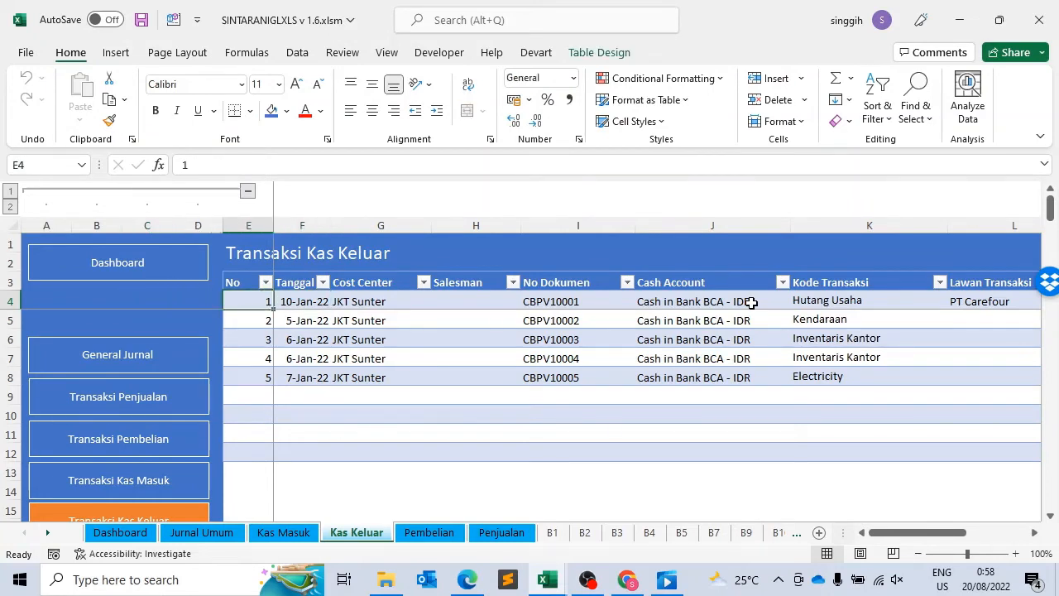
{"action": "key", "text": "Right"}
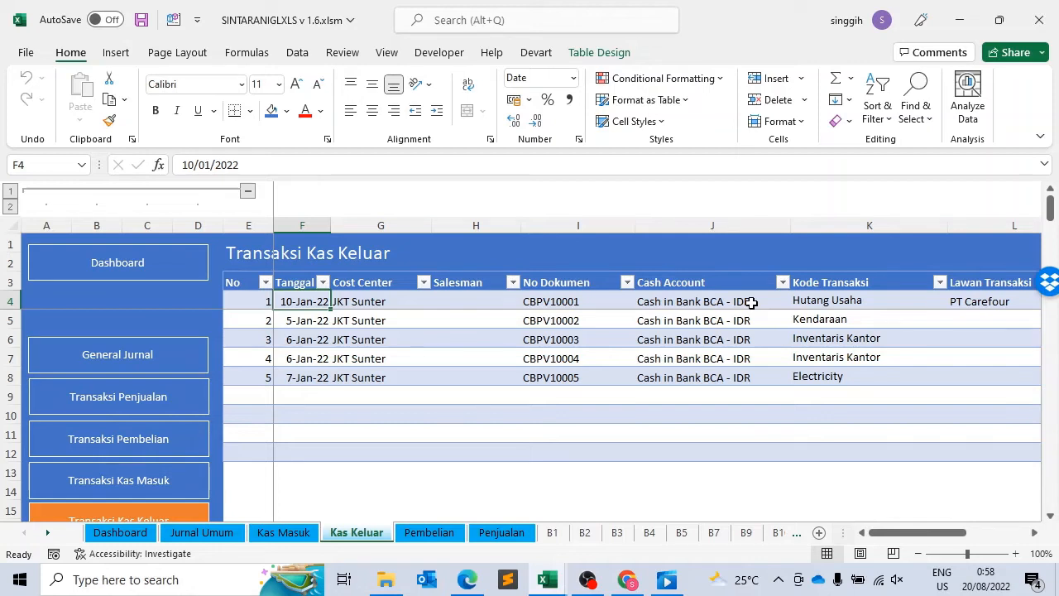
Step: Examine the second cash-out transaction's fields from Tanggal to No Dokumen
{"action": "key", "text": "Down"}
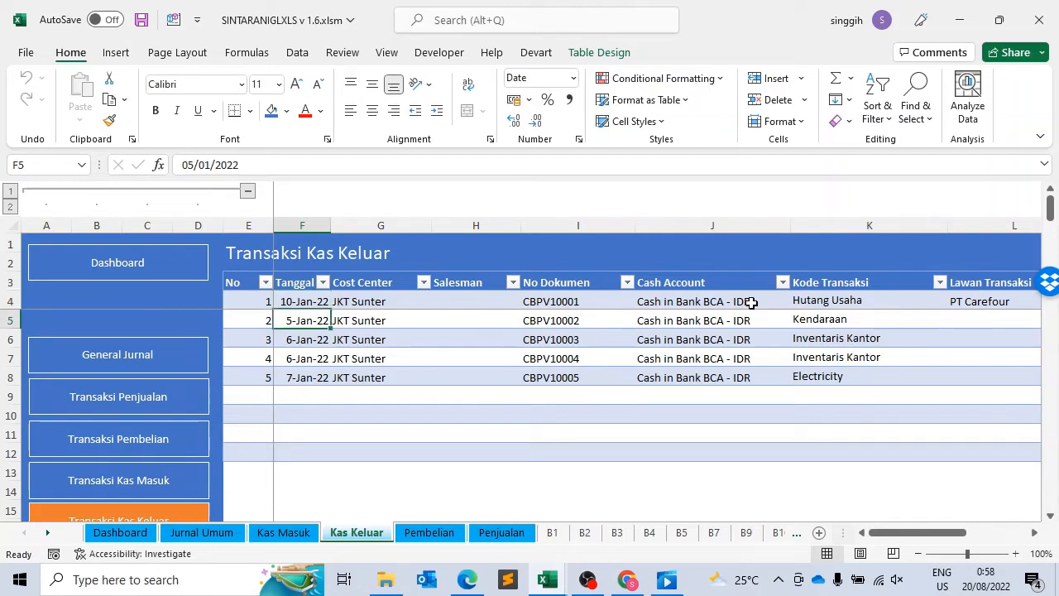
{"action": "key", "text": "Right"}
{"action": "key", "text": "Right"}
Step: Look through the second cash-out transaction from Cash Account to Lawan Transaksi, returning to its Cash Account field
{"action": "key", "text": "Right"}
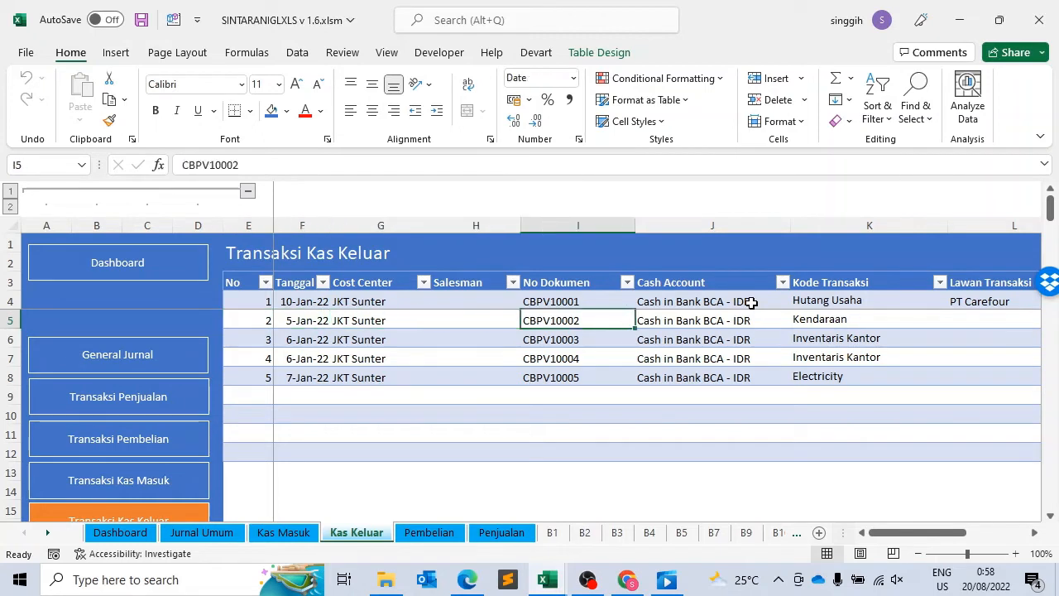
{"action": "key", "text": "Left"}
{"action": "key", "text": "Left"}
{"action": "key", "text": "Right"}
{"action": "key", "text": "Right"}
{"action": "key", "text": "Right"}
{"action": "key", "text": "Right"}
{"action": "key", "text": "Right"}
{"action": "key", "text": "Right"}
{"action": "key", "text": "Right"}
{"action": "key", "text": "Left"}
{"action": "key", "text": "Left"}
{"action": "key", "text": "Left"}
{"action": "key", "text": "Left"}
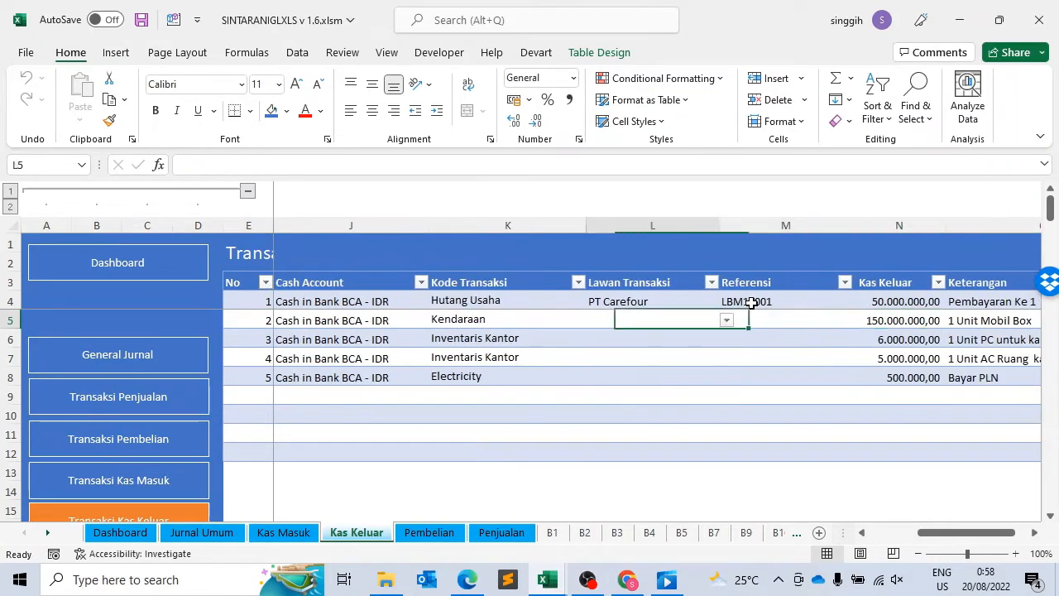
{"action": "key", "text": "Left"}
{"action": "key", "text": "Left"}
{"action": "key", "text": "Right"}
{"action": "key", "text": "Right"}
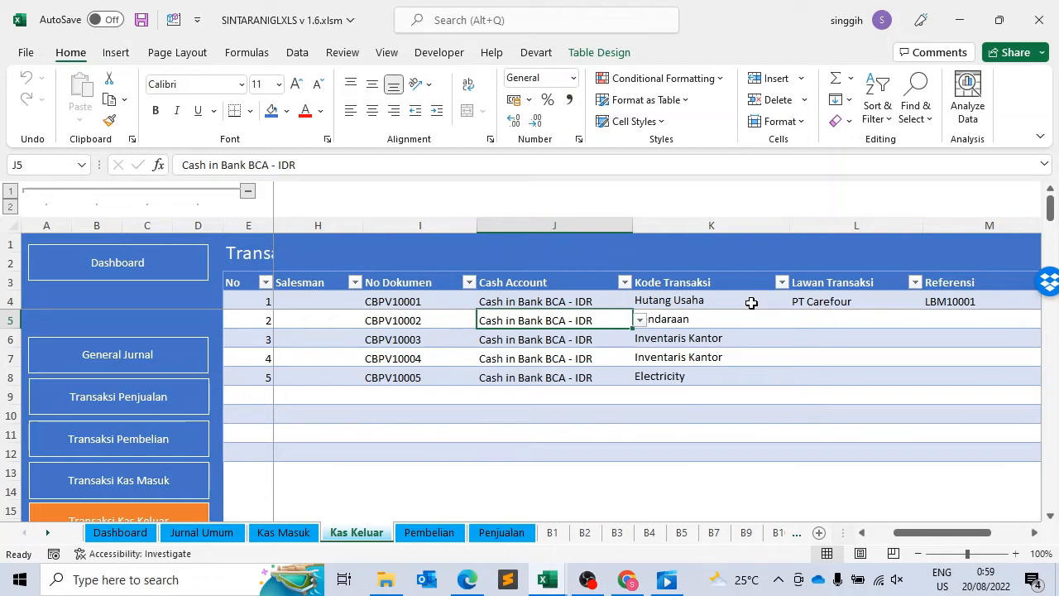
Step: Check the second cash-out transaction's Keterangan and Kas Keluar amount, returning to its Cash Account field
{"action": "key", "text": "Right"}
{"action": "key", "text": "Right"}
{"action": "key", "text": "Right"}
{"action": "key", "text": "Right"}
{"action": "key", "text": "Right"}
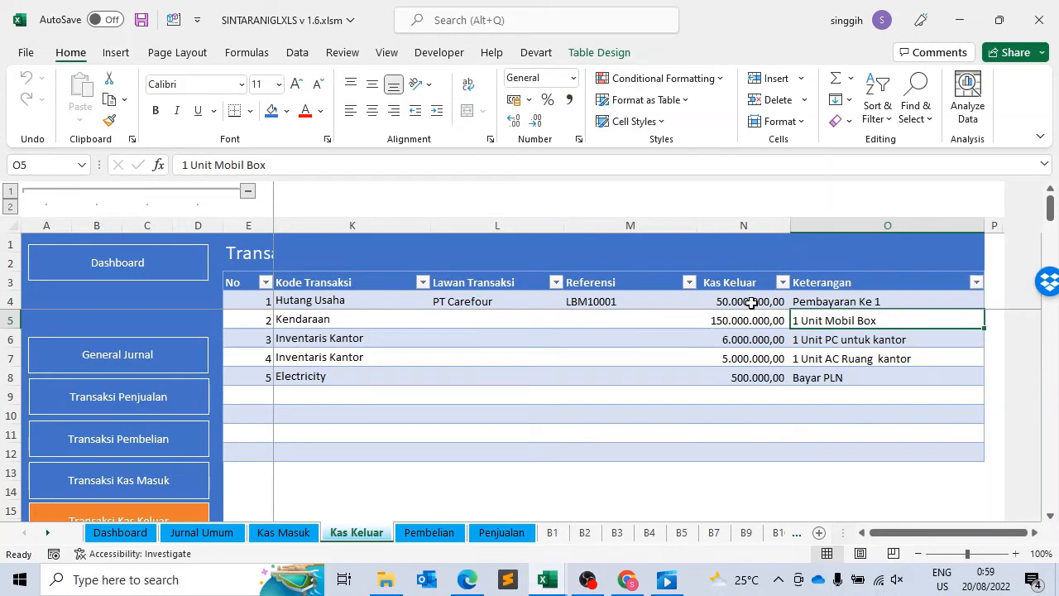
{"action": "key", "text": "Left"}
{"action": "key", "text": "Left"}
{"action": "key", "text": "Left"}
{"action": "key", "text": "Left"}
{"action": "key", "text": "Left"}
{"action": "key", "text": "Left"}
{"action": "key", "text": "Left"}
{"action": "key", "text": "Left"}
{"action": "key", "text": "Left"}
{"action": "key", "text": "Left"}
{"action": "key", "text": "Left"}
{"action": "key", "text": "Left"}
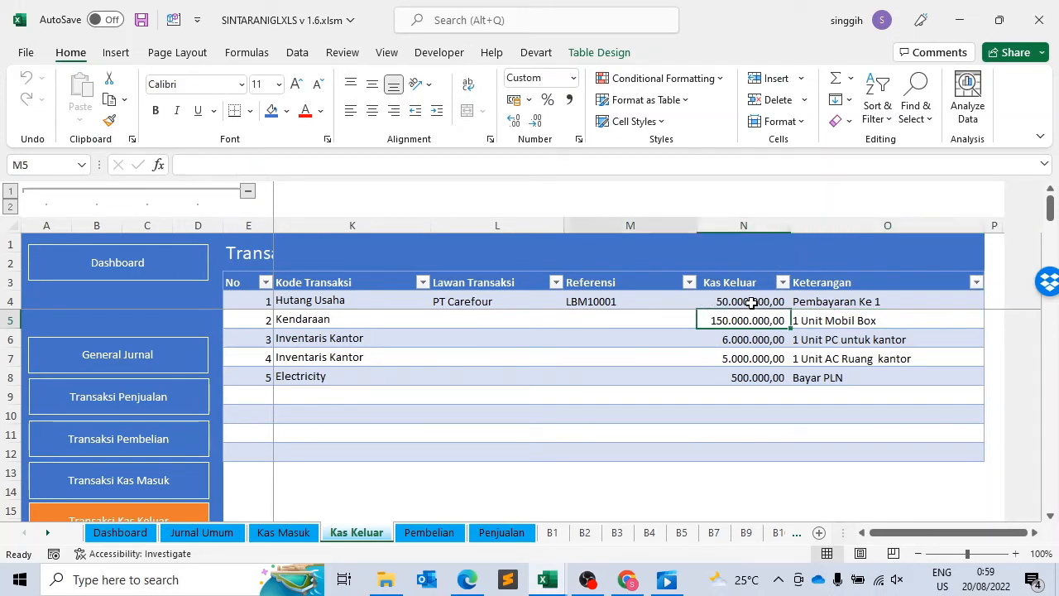
{"action": "key", "text": "Right"}
{"action": "key", "text": "Right"}
{"action": "key", "text": "Right"}
{"action": "key", "text": "Right"}
{"action": "key", "text": "Right"}
{"action": "key", "text": "Right"}
{"action": "key", "text": "Right"}
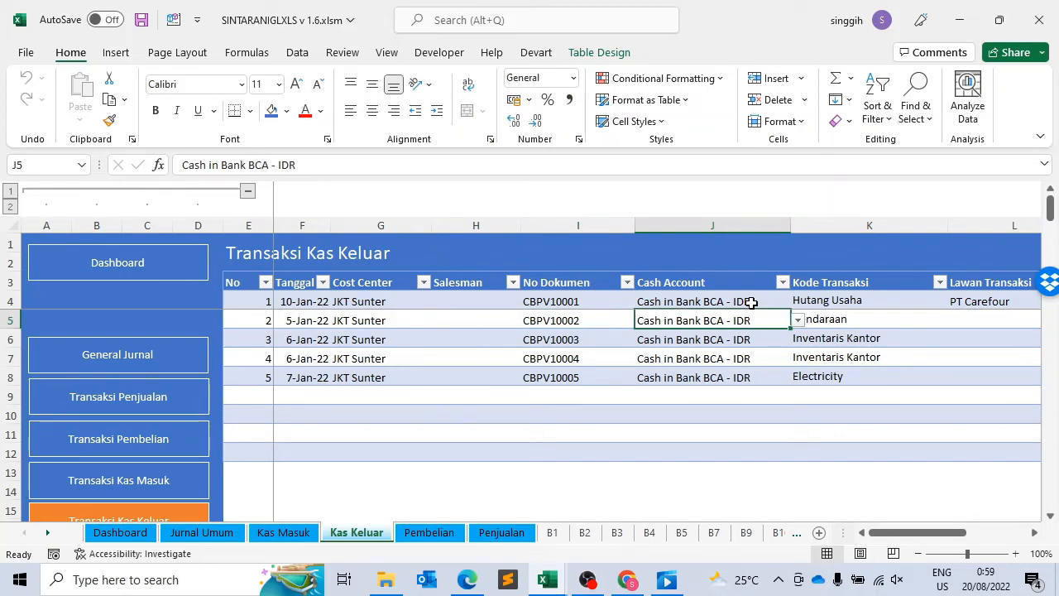
Step: Review the second cash-out transaction's Kode Transaksi together with its Keterangan and Kas Keluar amount
{"action": "key", "text": "Right"}
{"action": "key", "text": "Right"}
{"action": "key", "text": "Left"}
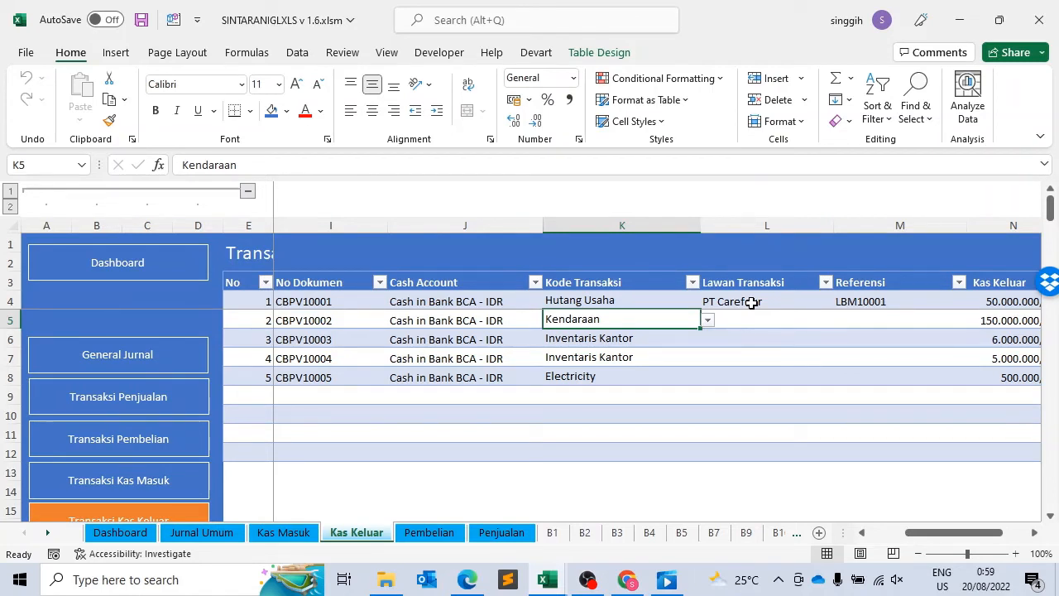
{"action": "key", "text": "Right"}
{"action": "key", "text": "Right"}
{"action": "key", "text": "Right"}
{"action": "key", "text": "Right"}
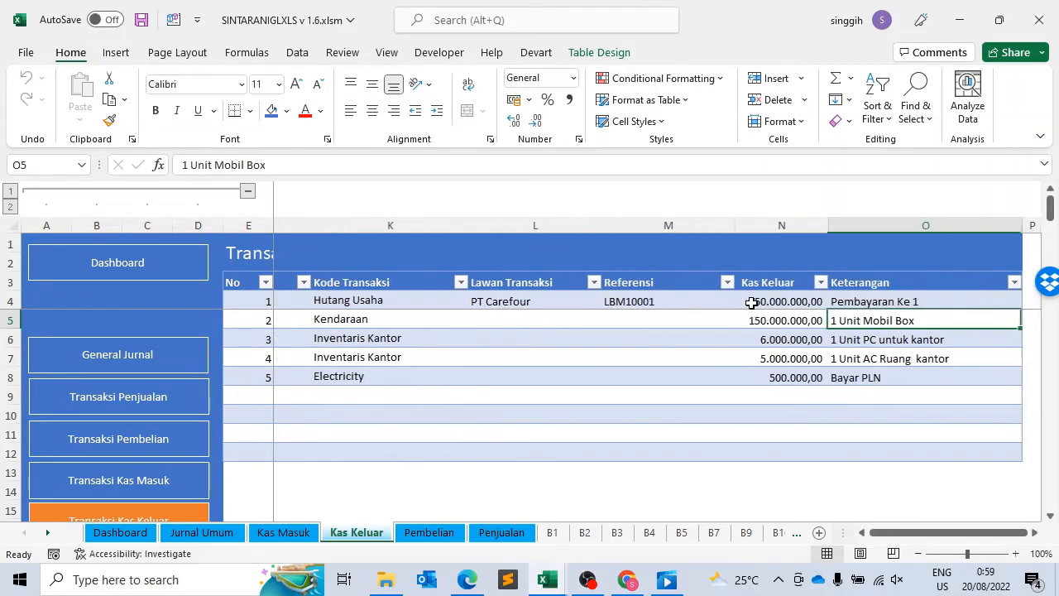
{"action": "key", "text": "Left"}
{"action": "key", "text": "Right"}
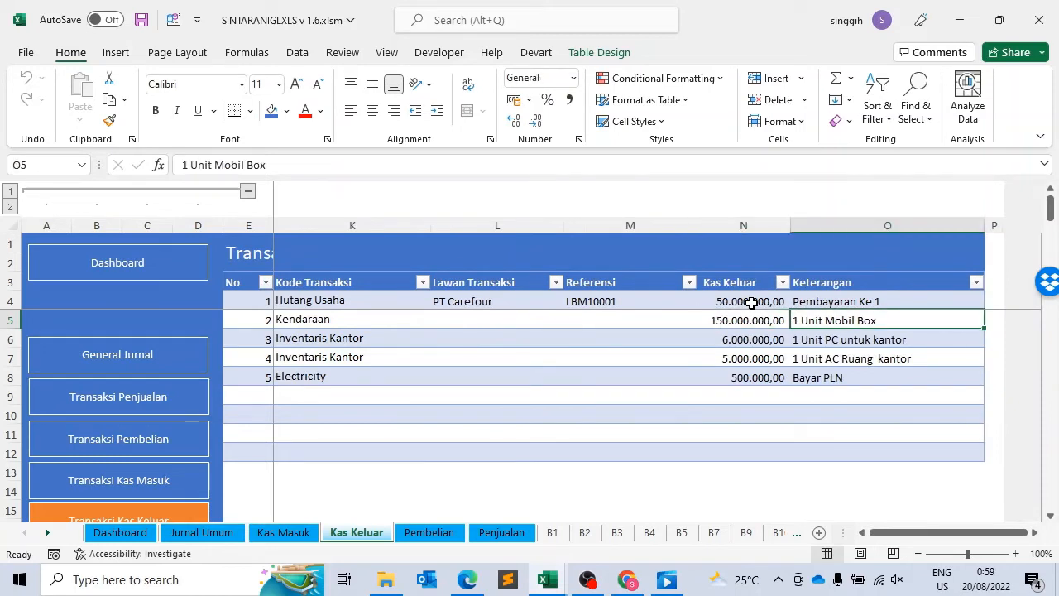
{"action": "key", "text": "Left"}
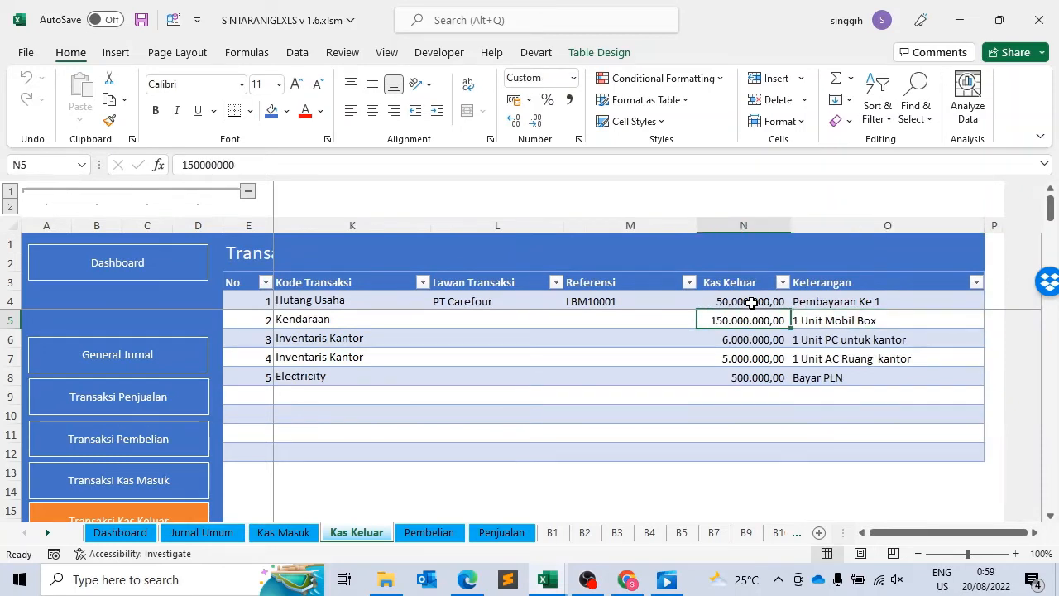
Step: Examine the third cash-out transaction's Kas Keluar amount and Keterangan
{"action": "key", "text": "Down"}
{"action": "key", "text": "Right"}
{"action": "key", "text": "Left"}
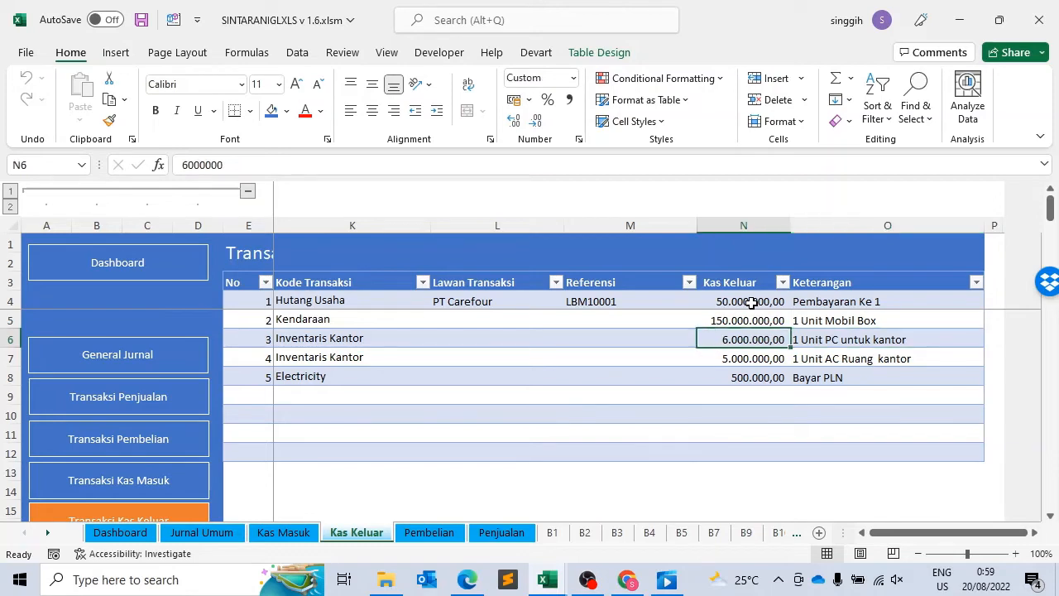
{"action": "key", "text": "Home"}
{"action": "key", "text": "Left"}
{"action": "key", "text": "Right"}
{"action": "key", "text": "Right"}
{"action": "key", "text": "Right"}
{"action": "key", "text": "Right"}
{"action": "key", "text": "Right"}
{"action": "key", "text": "Right"}
{"action": "key", "text": "Right"}
{"action": "key", "text": "Right"}
{"action": "key", "text": "Right"}
{"action": "key", "text": "Right"}
{"action": "key", "text": "Right"}
{"action": "key", "text": "Right"}
{"action": "key", "text": "Right"}
{"action": "key", "text": "Right"}
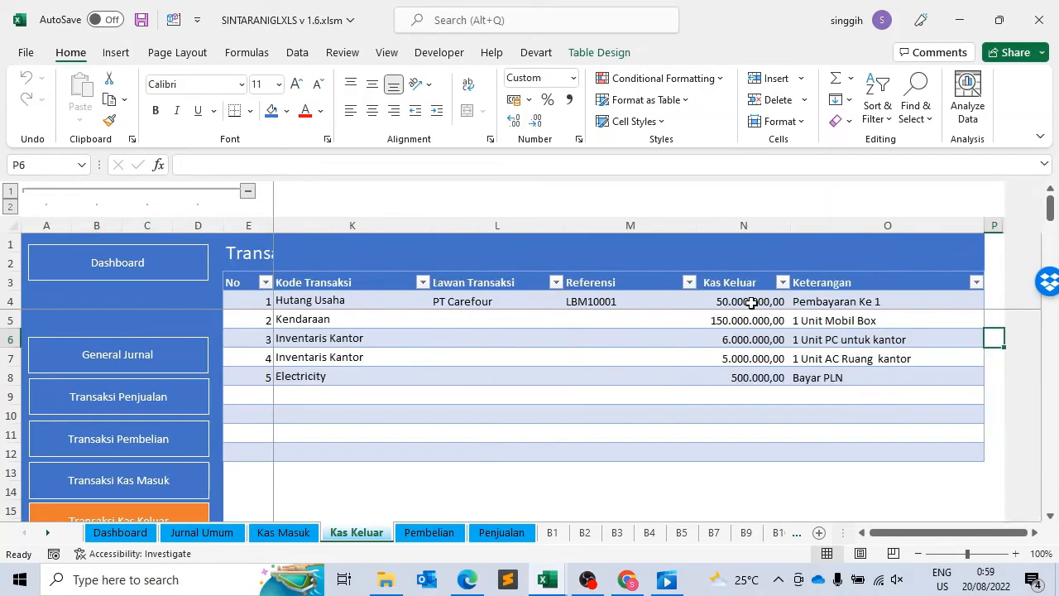
{"action": "key", "text": "Left"}
{"action": "key", "text": "Left"}
{"action": "key", "text": "Right"}
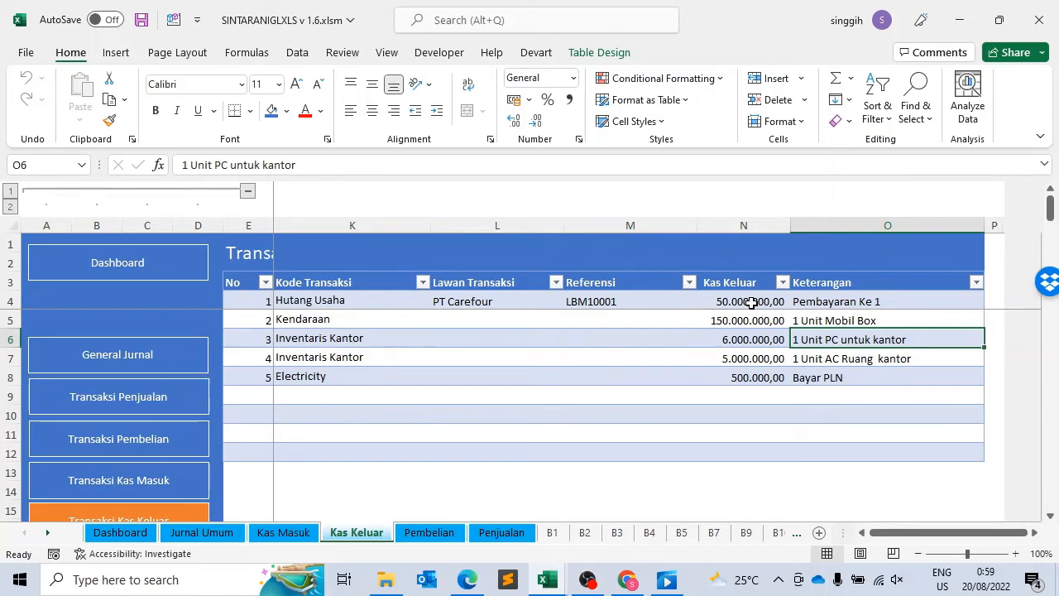
{"action": "key", "text": "Left"}
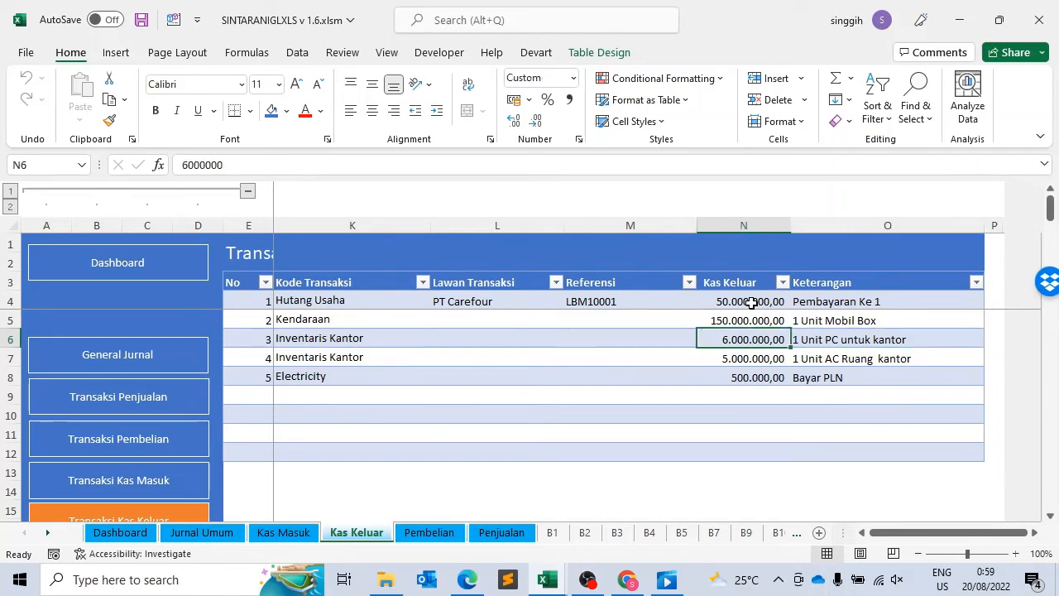
Step: Review the Cash Account and No Dokumen fields of the third cash-out transaction
{"action": "key", "text": "Left"}
{"action": "key", "text": "Left"}
{"action": "key", "text": "Left"}
{"action": "key", "text": "Left"}
{"action": "key", "text": "Left"}
{"action": "key", "text": "Right"}
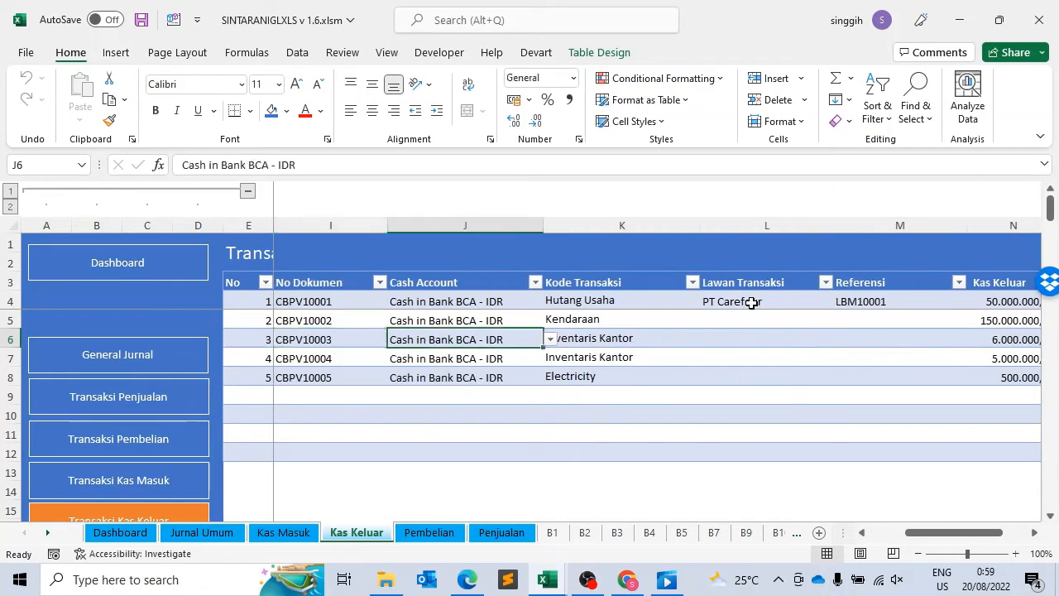
{"action": "key", "text": "Left"}
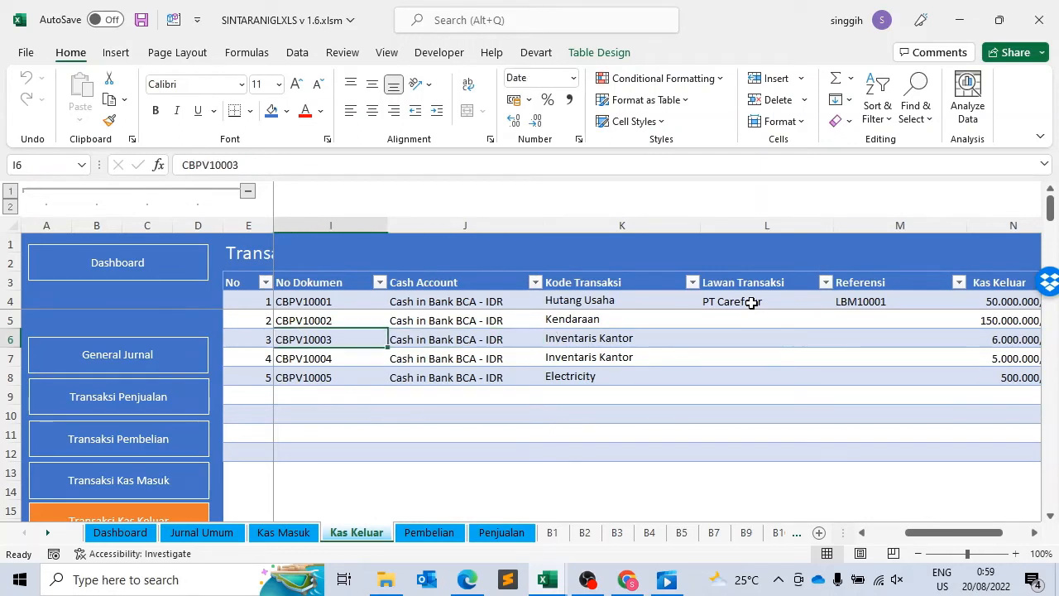
Step: Check the third cash-out transaction's Cash Account and Kode Transaksi, returning to its No field
{"action": "key", "text": "Right"}
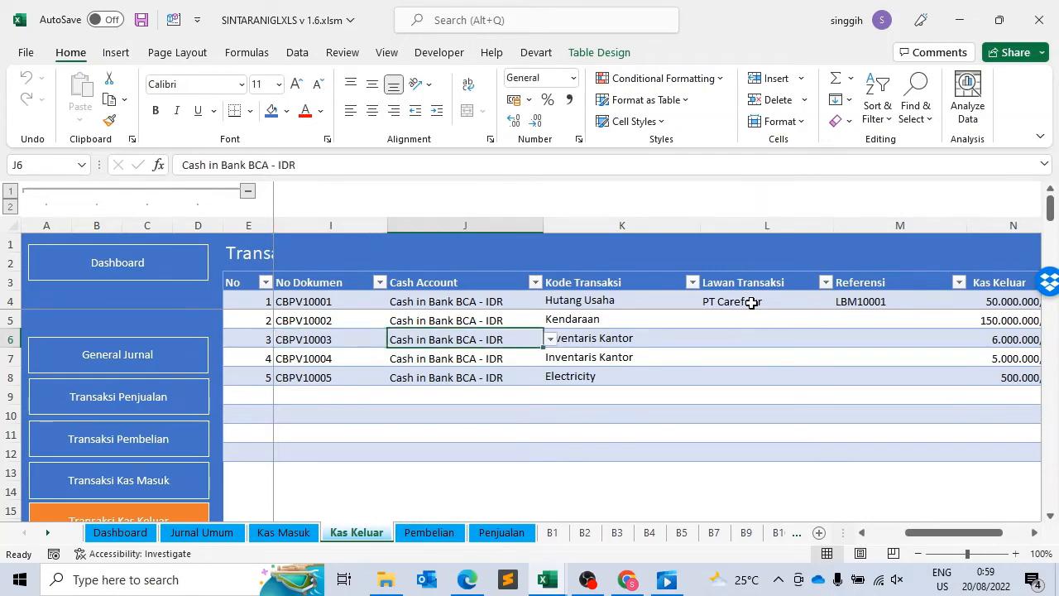
{"action": "key", "text": "Right"}
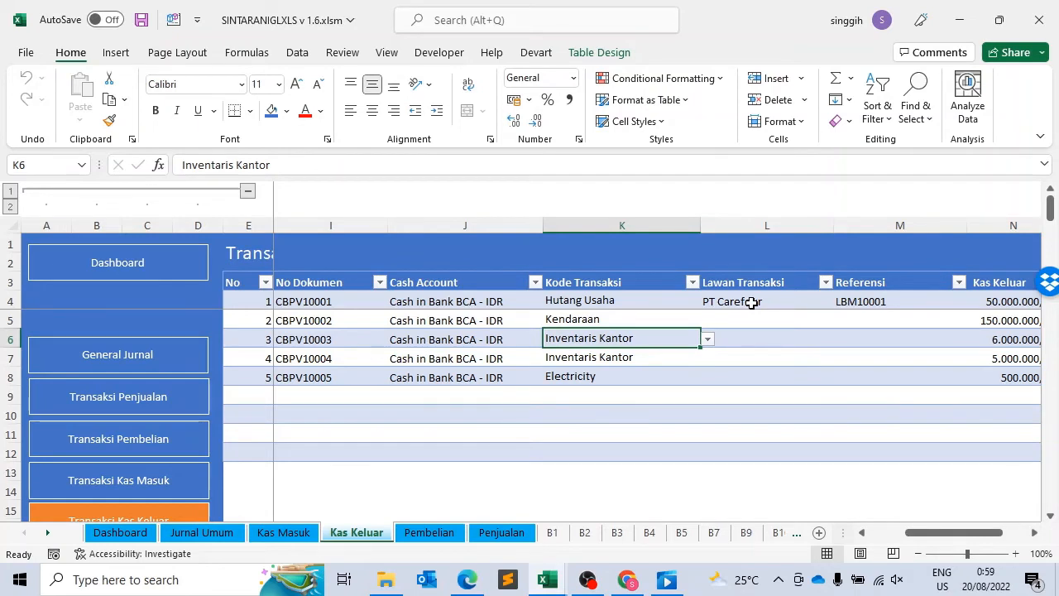
{"action": "key", "text": "Left"}
{"action": "key", "text": "Left"}
{"action": "key", "text": "Left"}
{"action": "key", "text": "Left"}
{"action": "key", "text": "Left"}
{"action": "key", "text": "Left"}
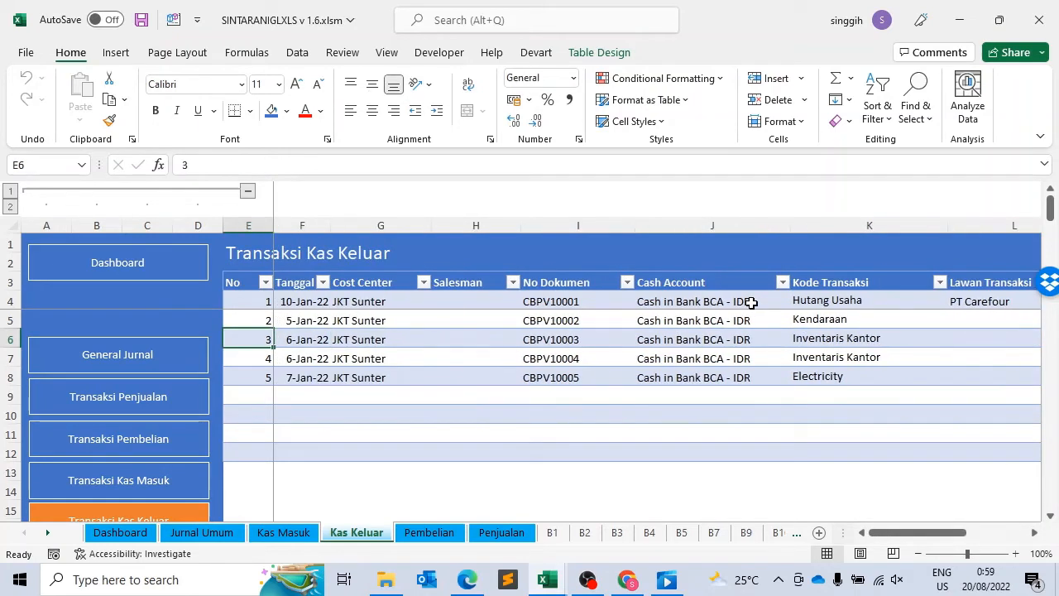
Step: Move to the fourth cash-out transaction and review its fields from No Dokumen across to Keterangan
{"action": "key", "text": "Right"}
{"action": "key", "text": "Down"}
{"action": "key", "text": "Right"}
{"action": "key", "text": "Right"}
{"action": "key", "text": "Right"}
{"action": "key", "text": "Right"}
{"action": "key", "text": "Right"}
{"action": "key", "text": "Right"}
{"action": "key", "text": "Right"}
{"action": "key", "text": "Right"}
{"action": "key", "text": "Right"}
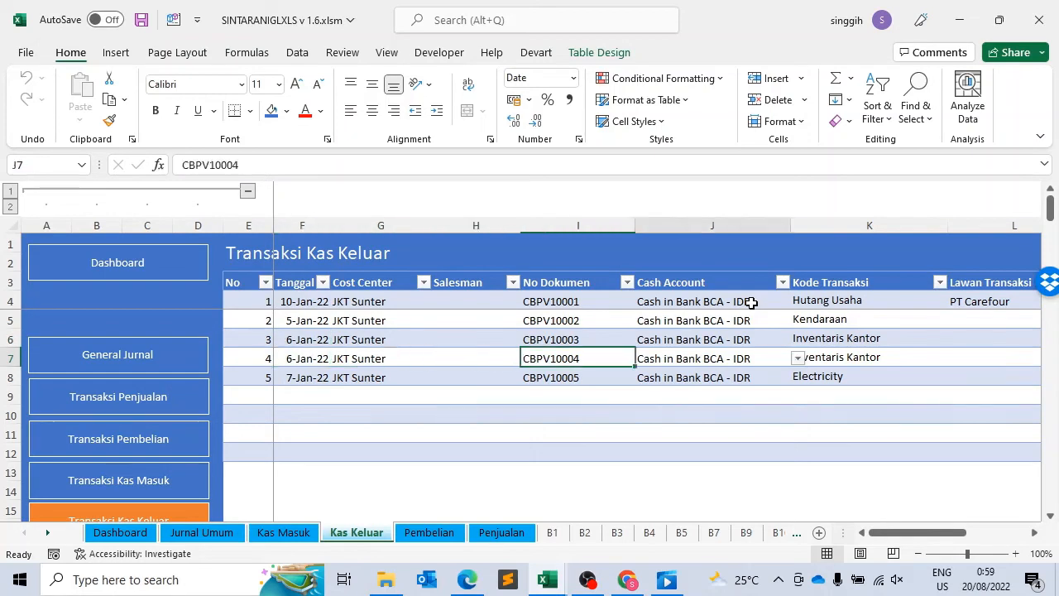
{"action": "key", "text": "Left"}
{"action": "key", "text": "Left"}
{"action": "key", "text": "Right"}
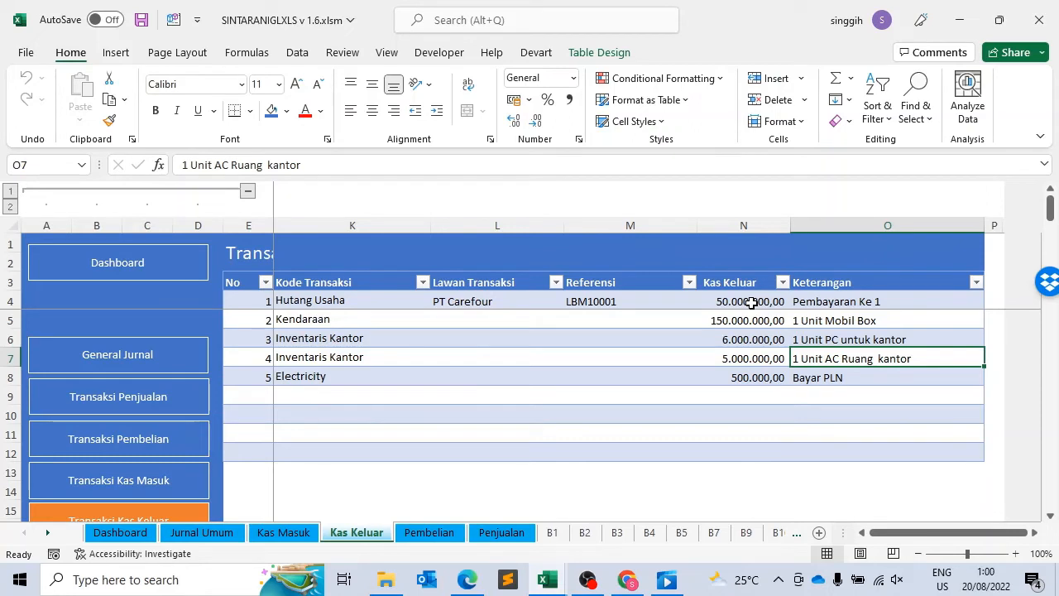
Step: Check the fourth cash-out transaction's Kas Keluar amount and Keterangan against its Kode Transaksi
{"action": "key", "text": "Left"}
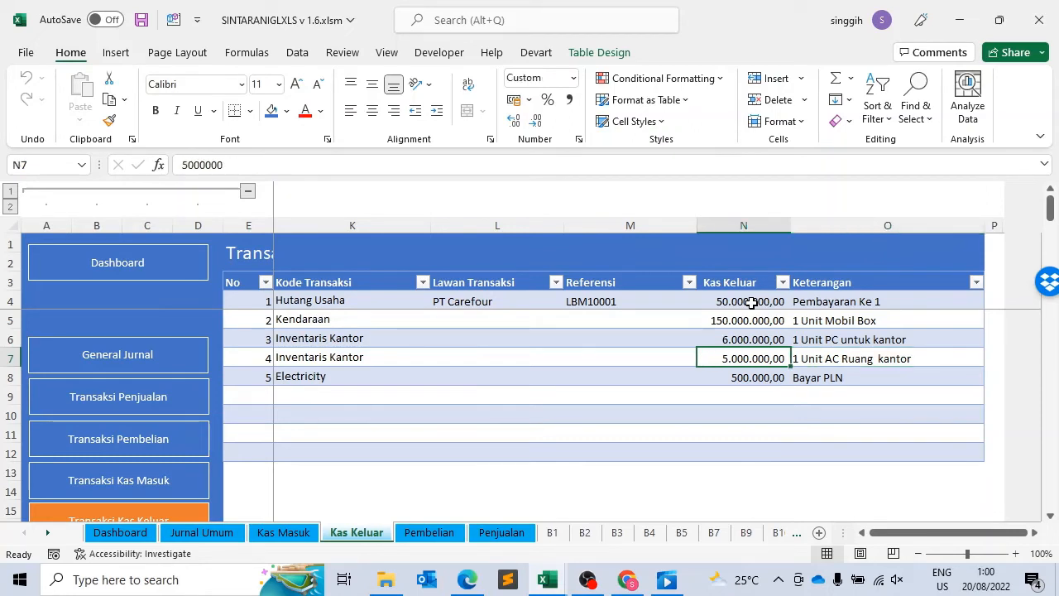
{"action": "key", "text": "Right"}
{"action": "key", "text": "Left"}
{"action": "key", "text": "Left"}
{"action": "key", "text": "Left"}
Step: Review the fourth cash-out transaction's Kode Transaksi together with its No Dokumen and Cash Account
{"action": "key", "text": "Left"}
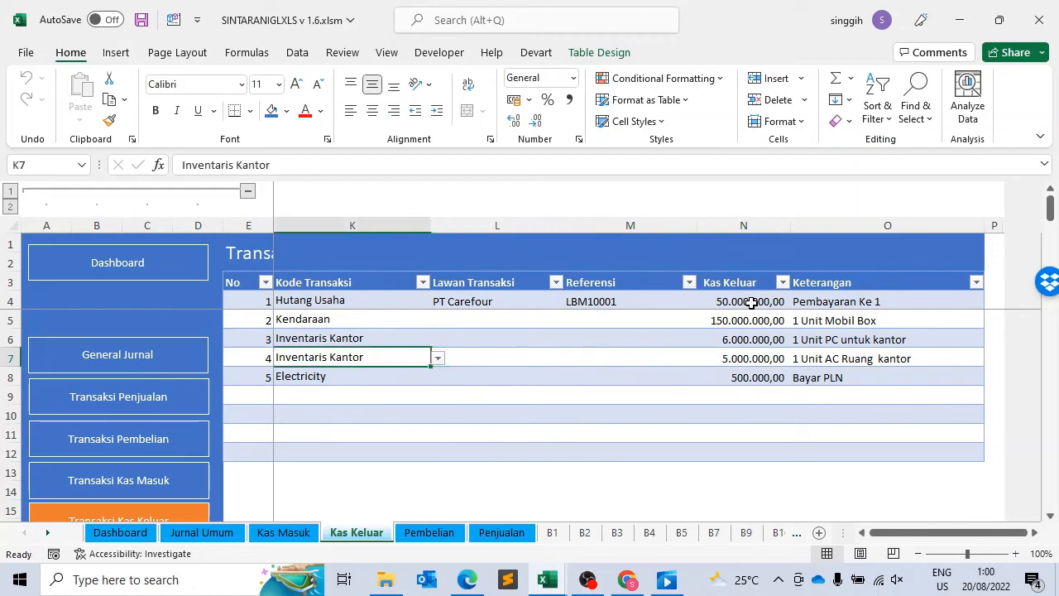
{"action": "key", "text": "Left"}
{"action": "key", "text": "Left"}
{"action": "key", "text": "Right"}
{"action": "key", "text": "Right"}
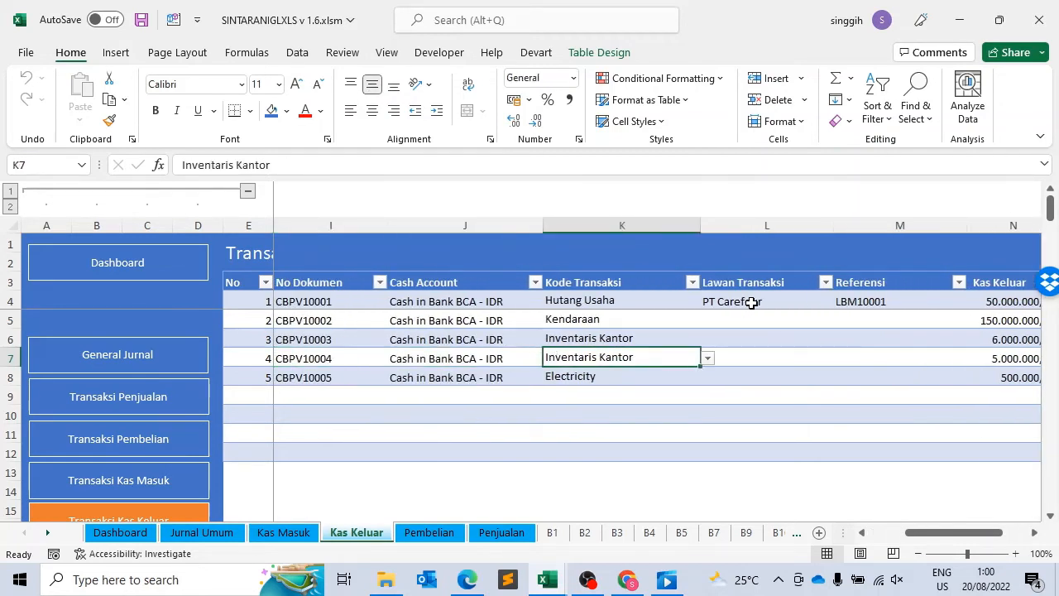
{"action": "key", "text": "Left"}
{"action": "key", "text": "Left"}
{"action": "key", "text": "Left"}
{"action": "key", "text": "Right"}
{"action": "key", "text": "Right"}
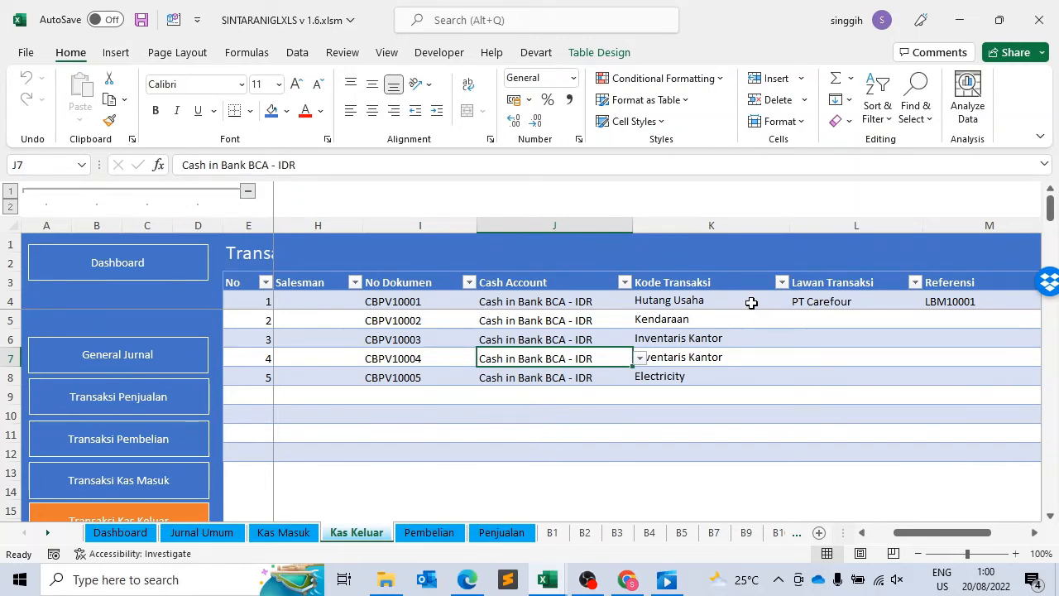
Step: Inspect the fourth cash-out transaction's fields from Salesman across to Kode Transaksi
{"action": "key", "text": "Left"}
{"action": "key", "text": "Left"}
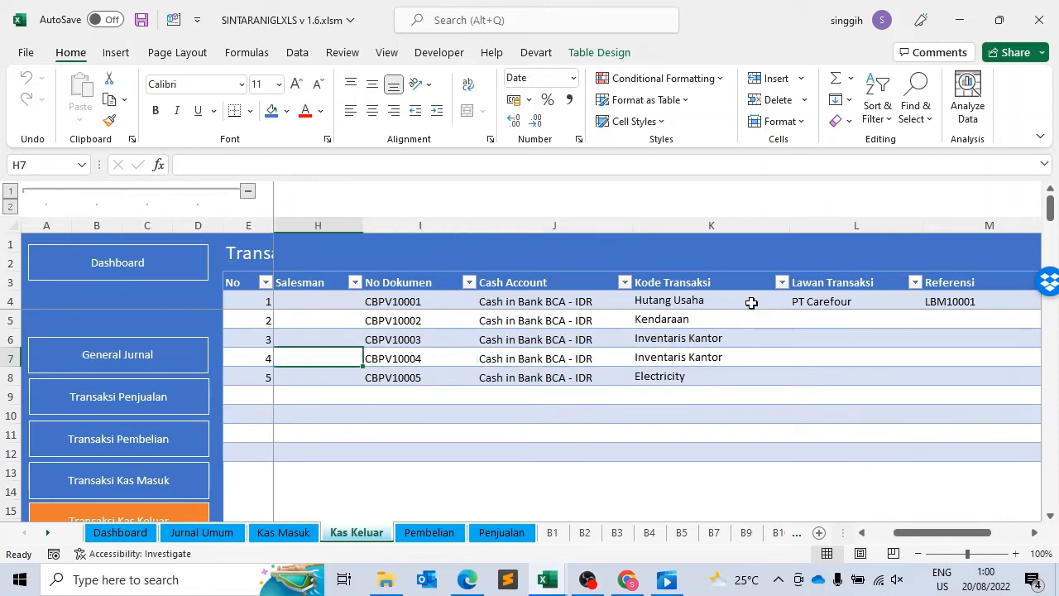
{"action": "key", "text": "Right"}
{"action": "key", "text": "Right"}
{"action": "key", "text": "Right"}
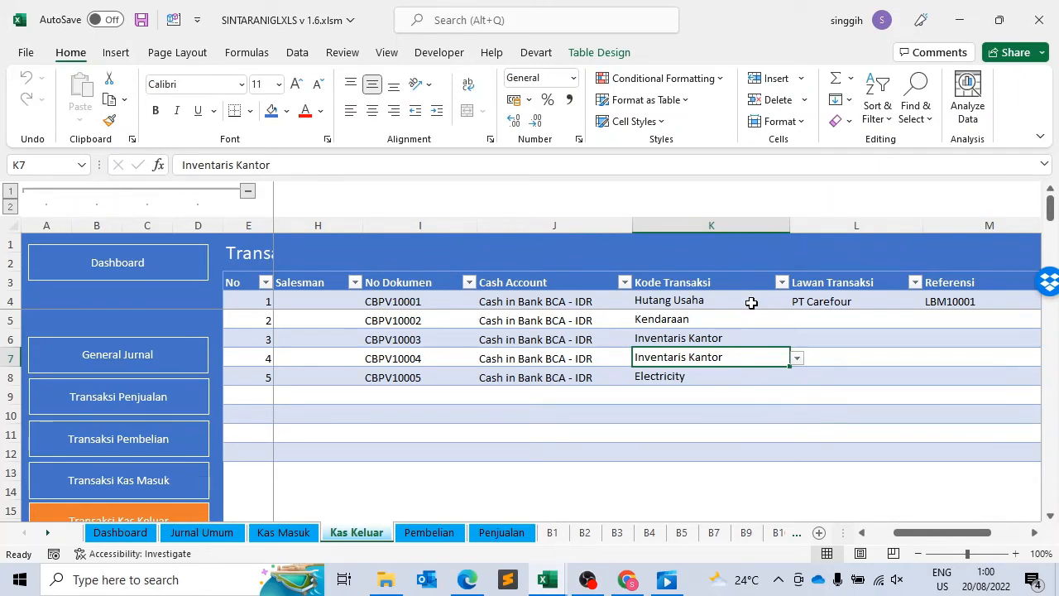
Step: Review the fifth cash-out transaction's fields from Tanggal across to Kode Transaksi
{"action": "key", "text": "Down"}
{"action": "key", "text": "Left"}
{"action": "key", "text": "Left"}
{"action": "key", "text": "Left"}
{"action": "key", "text": "Left"}
{"action": "key", "text": "Left"}
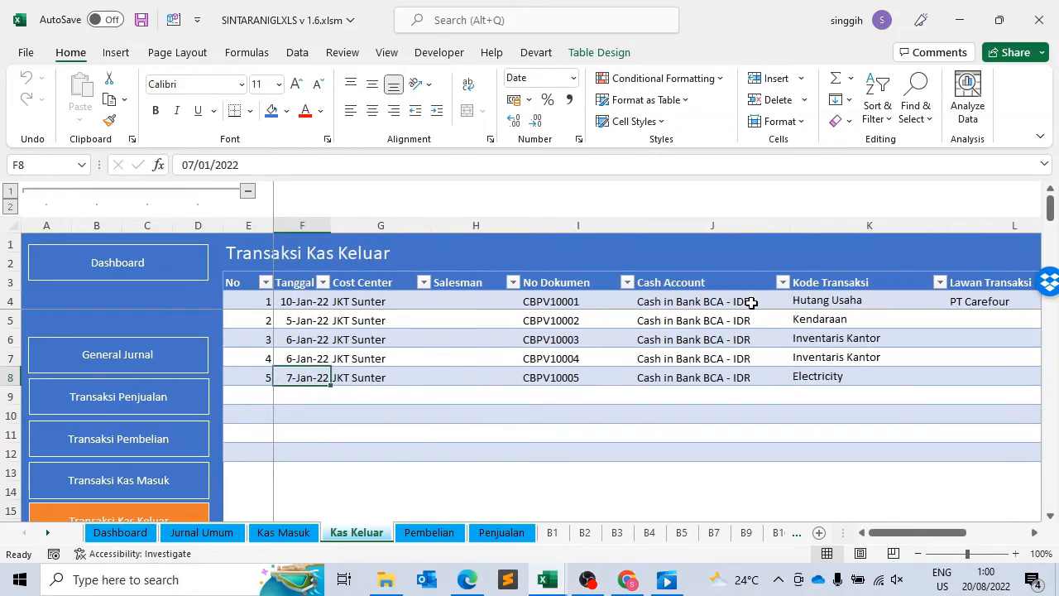
{"action": "key", "text": "Right"}
{"action": "key", "text": "Right"}
{"action": "key", "text": "Right"}
{"action": "key", "text": "Right"}
{"action": "key", "text": "Right"}
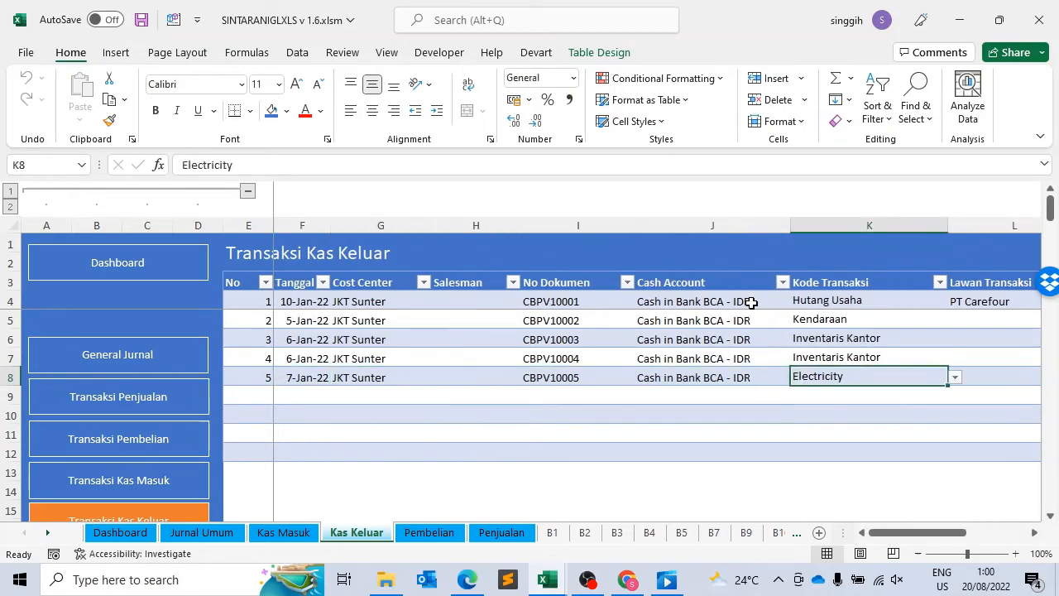
Step: Check the fifth cash-out transaction's Cash Account and Lawan Transaksi fields, returning to its Cash Account
{"action": "key", "text": "Left"}
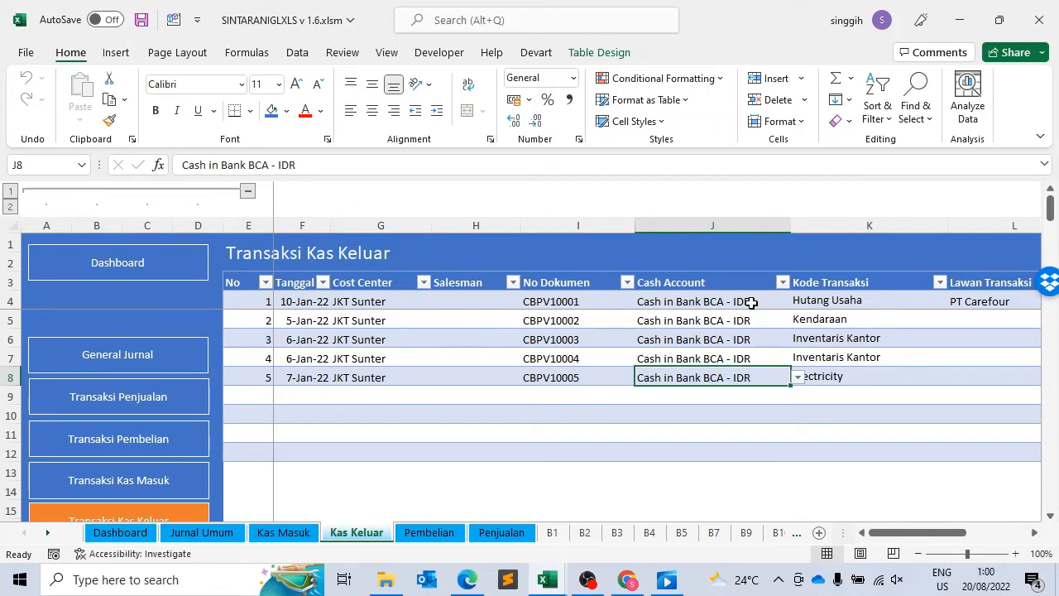
{"action": "key", "text": "Left"}
{"action": "key", "text": "Right"}
{"action": "key", "text": "Right"}
{"action": "key", "text": "Right"}
{"action": "key", "text": "Right"}
{"action": "key", "text": "Right"}
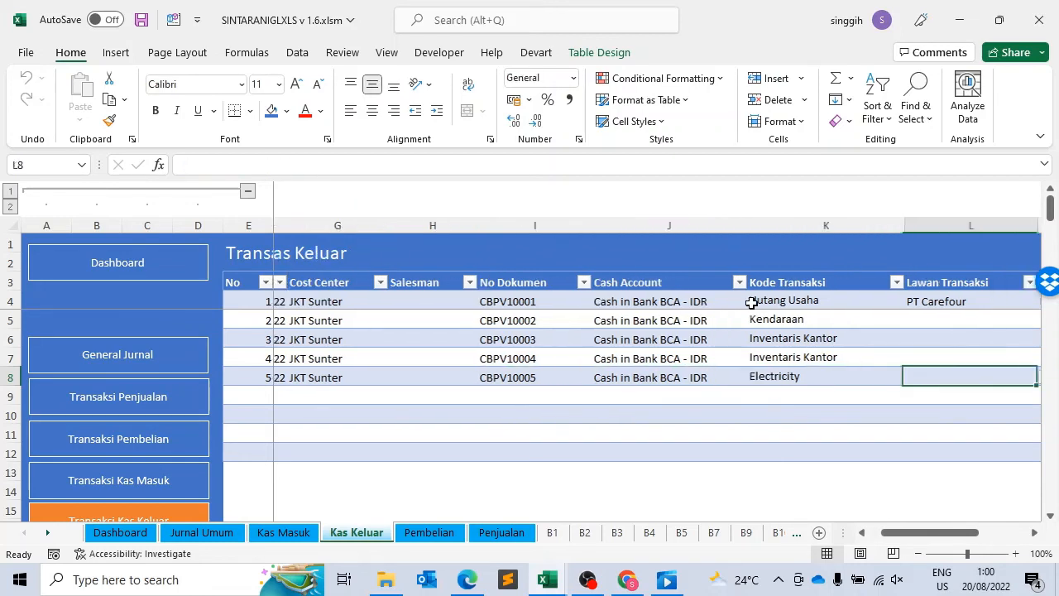
{"action": "key", "text": "Right"}
{"action": "key", "text": "Left"}
{"action": "key", "text": "Left"}
{"action": "key", "text": "Left"}
{"action": "key", "text": "Left"}
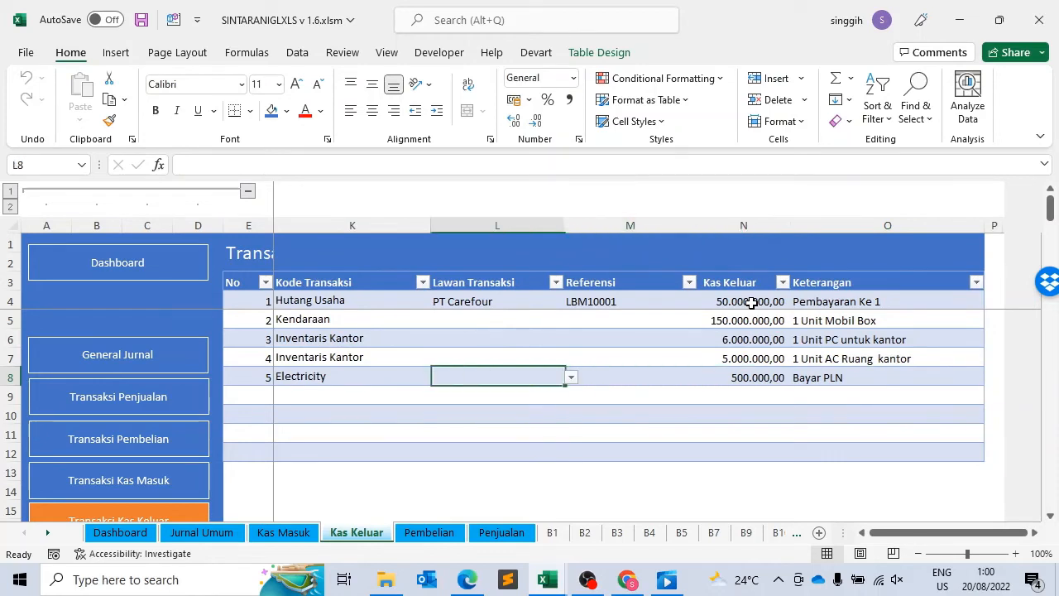
{"action": "key", "text": "Left"}
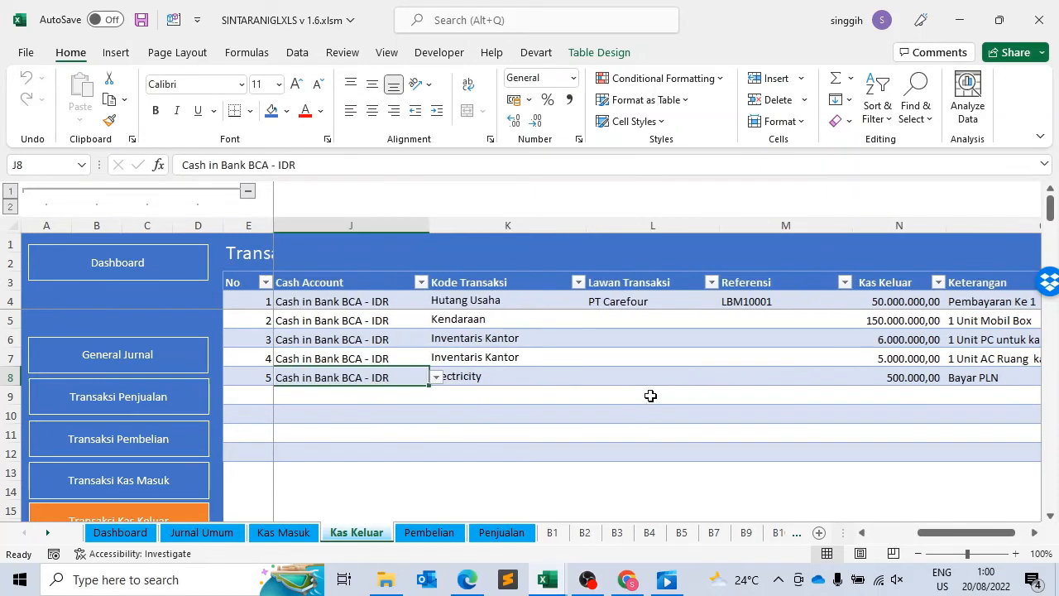
Step: Review the fifth cash-out transaction from Kode Transaksi across to Keterangan, returning to Kode Transaksi
{"action": "left_click", "coordinate": [521, 377]}
{"action": "key", "text": "Right"}
{"action": "key", "text": "Right"}
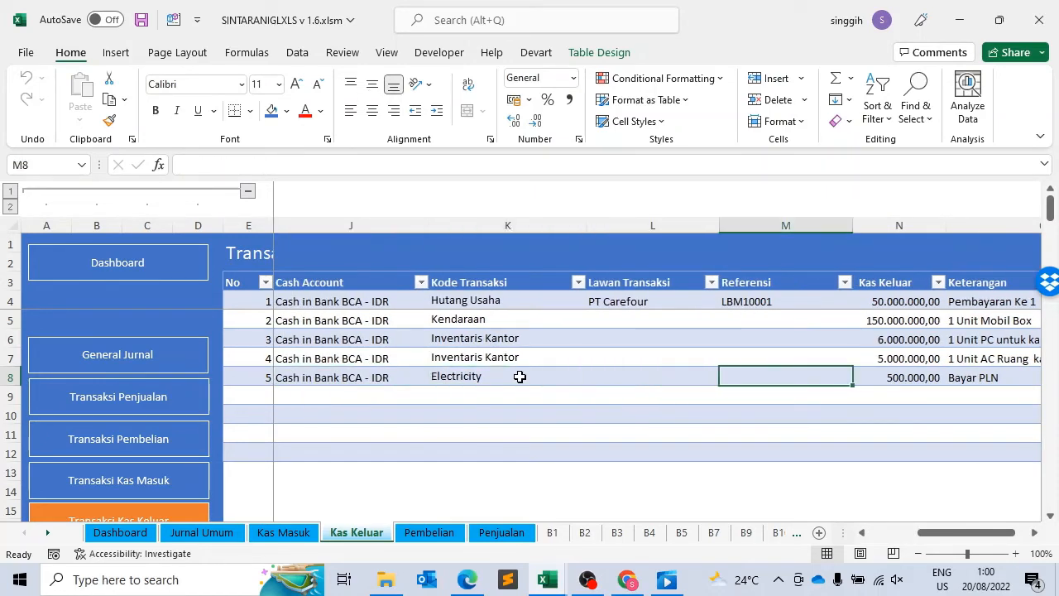
{"action": "key", "text": "Right"}
{"action": "key", "text": "Right"}
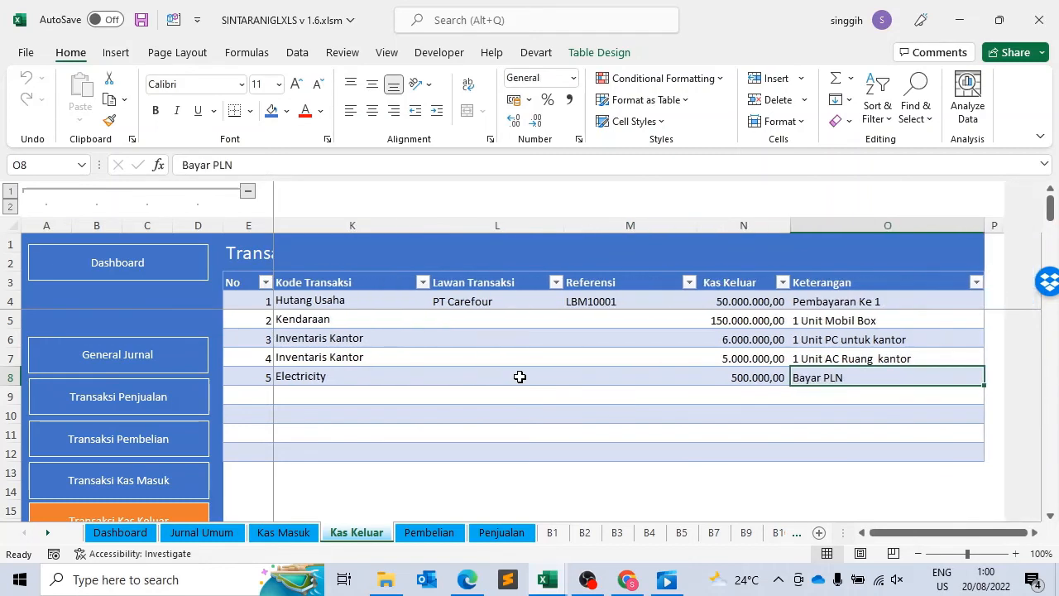
{"action": "key", "text": "Right"}
{"action": "key", "text": "Left"}
{"action": "key", "text": "Left"}
{"action": "key", "text": "Left"}
{"action": "key", "text": "Left"}
{"action": "key", "text": "Left"}
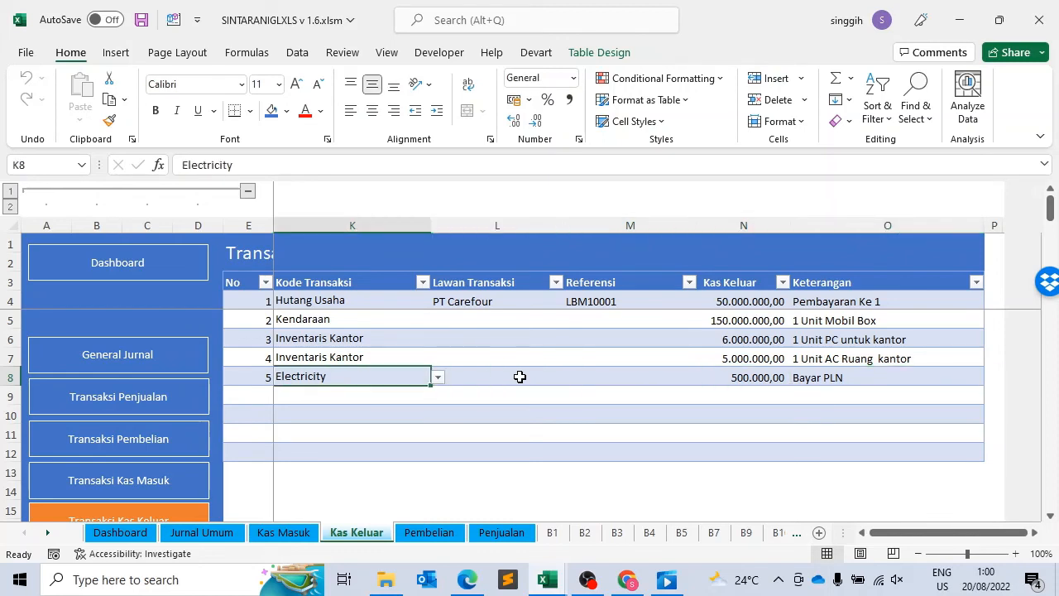
Step: Examine the fifth cash-out transaction's Kas Keluar amount and its Keterangan
{"action": "key", "text": "Right"}
{"action": "key", "text": "Right"}
{"action": "key", "text": "Right"}
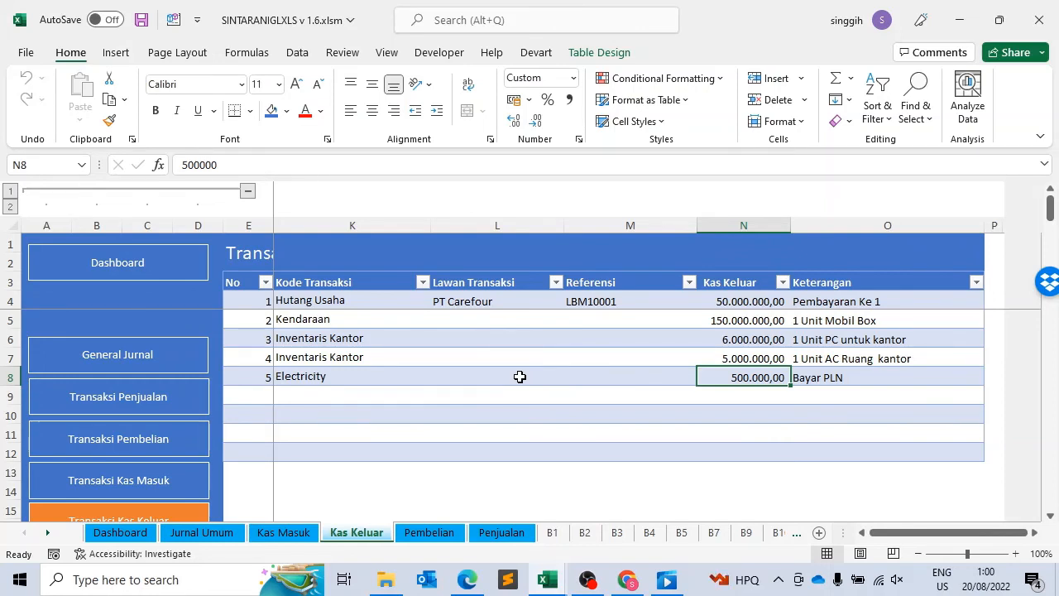
{"action": "left_click", "coordinate": [848, 376]}
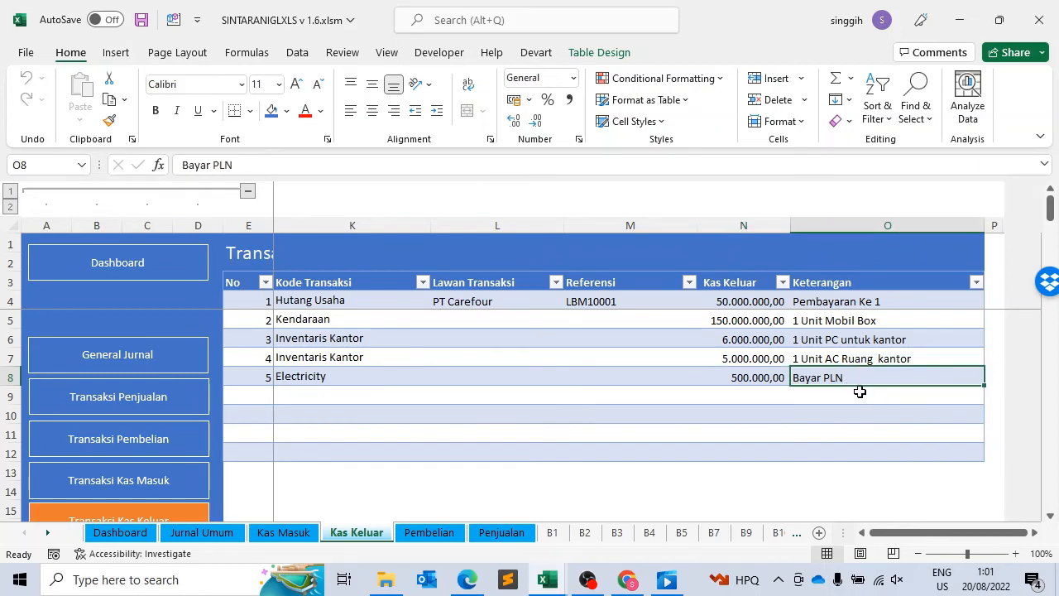
Step: Number the four empty rows below the fifth cash-out transaction 6, 7, 8 and 9 in the No column
{"action": "key", "text": "Left"}
{"action": "key", "text": "Left"}
{"action": "key", "text": "Left"}
{"action": "key", "text": "Left"}
{"action": "key", "text": "Left"}
{"action": "key", "text": "Left"}
{"action": "key", "text": "Left"}
{"action": "key", "text": "Left"}
{"action": "key", "text": "Left"}
{"action": "key", "text": "Left"}
{"action": "key", "text": "Left"}
{"action": "key", "text": "Left"}
{"action": "key", "text": "Left"}
{"action": "key", "text": "Left"}
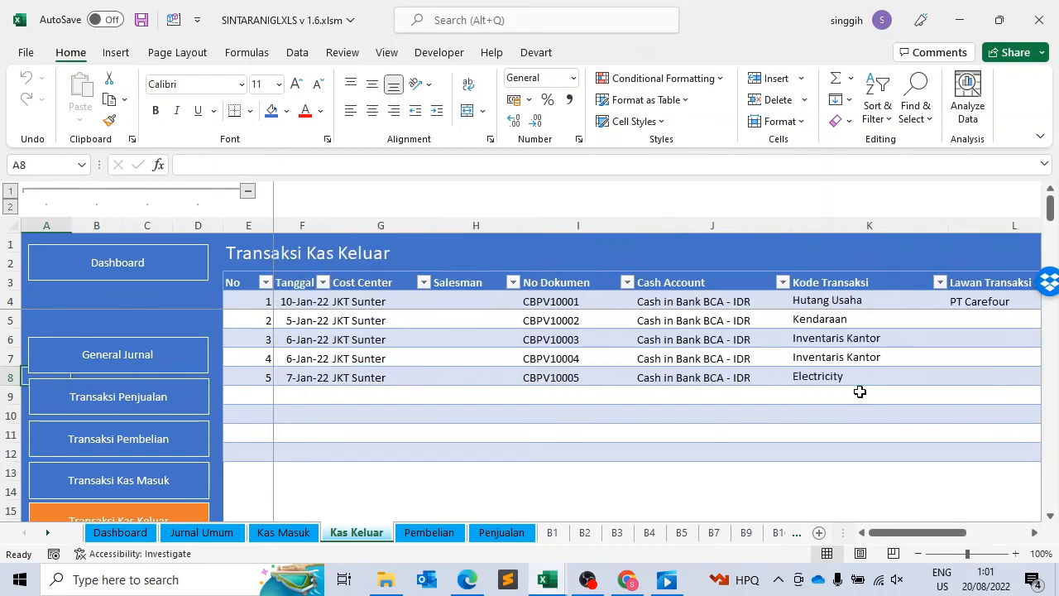
{"action": "key", "text": "Right"}
{"action": "key", "text": "Right"}
{"action": "key", "text": "Right"}
{"action": "key", "text": "Right"}
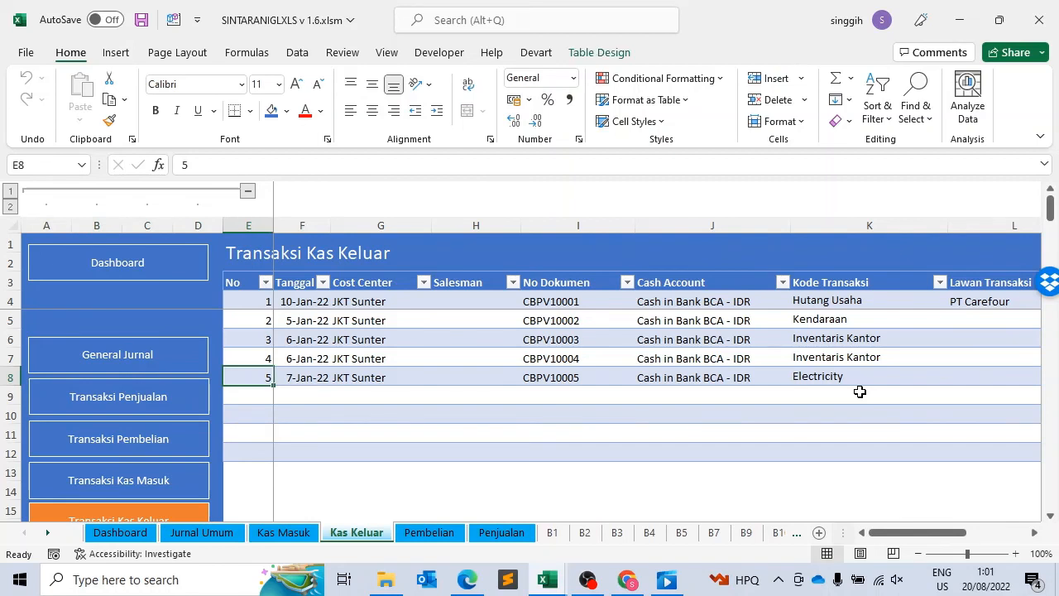
{"action": "key", "text": "Down"}
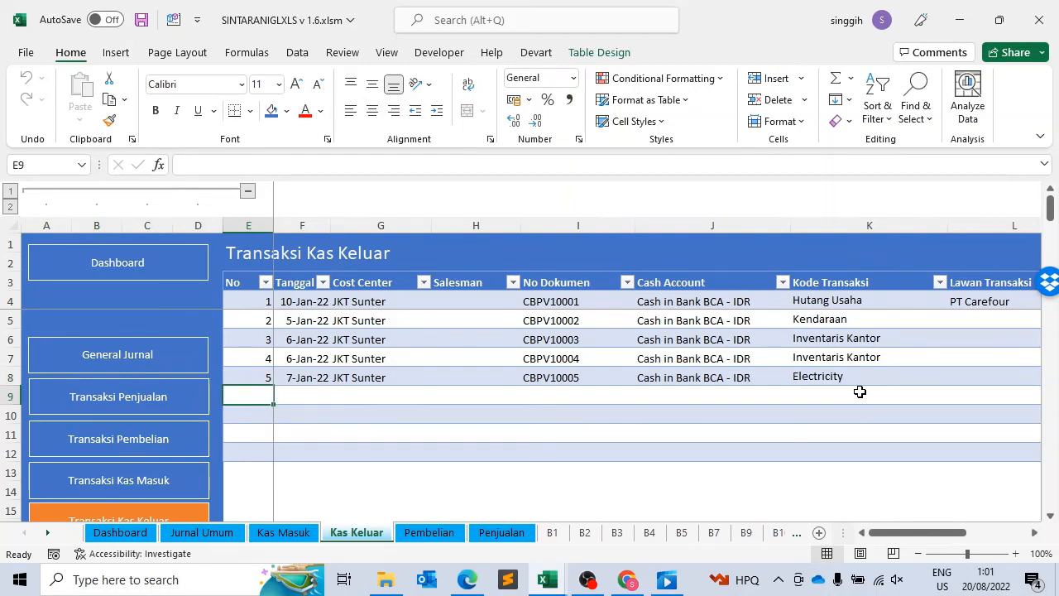
{"action": "type", "text": "6"}
{"action": "key", "text": "Return"}
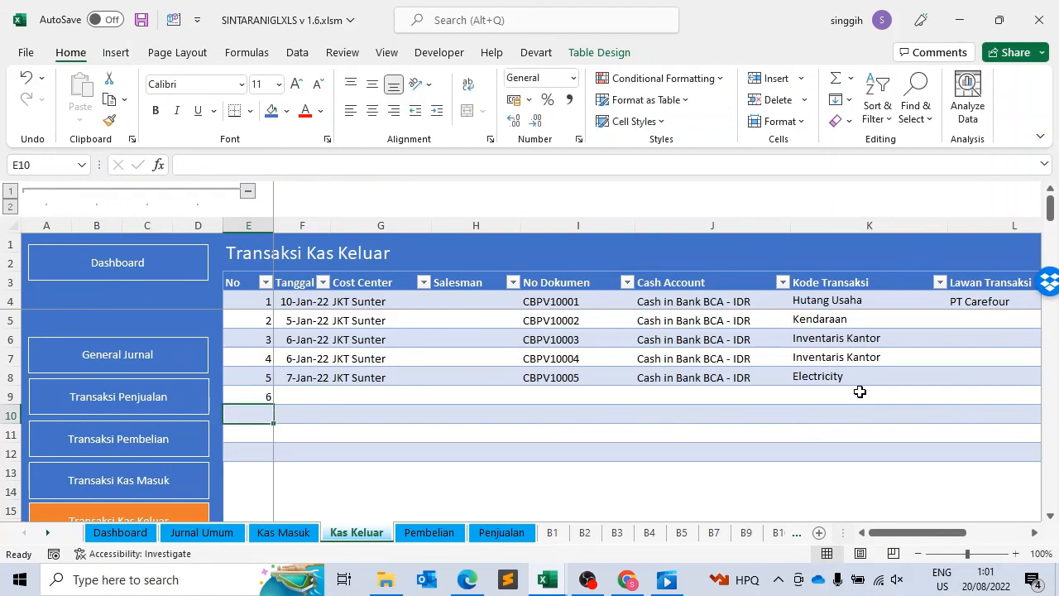
{"action": "type", "text": "7"}
{"action": "key", "text": "Return"}
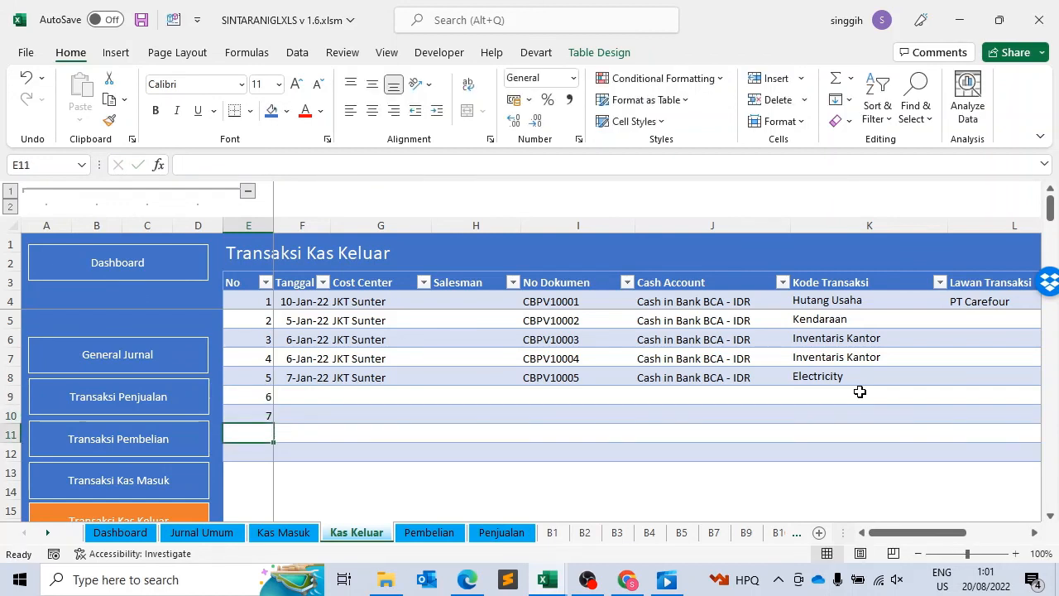
{"action": "type", "text": "8"}
{"action": "key", "text": "Return"}
{"action": "type", "text": "9"}
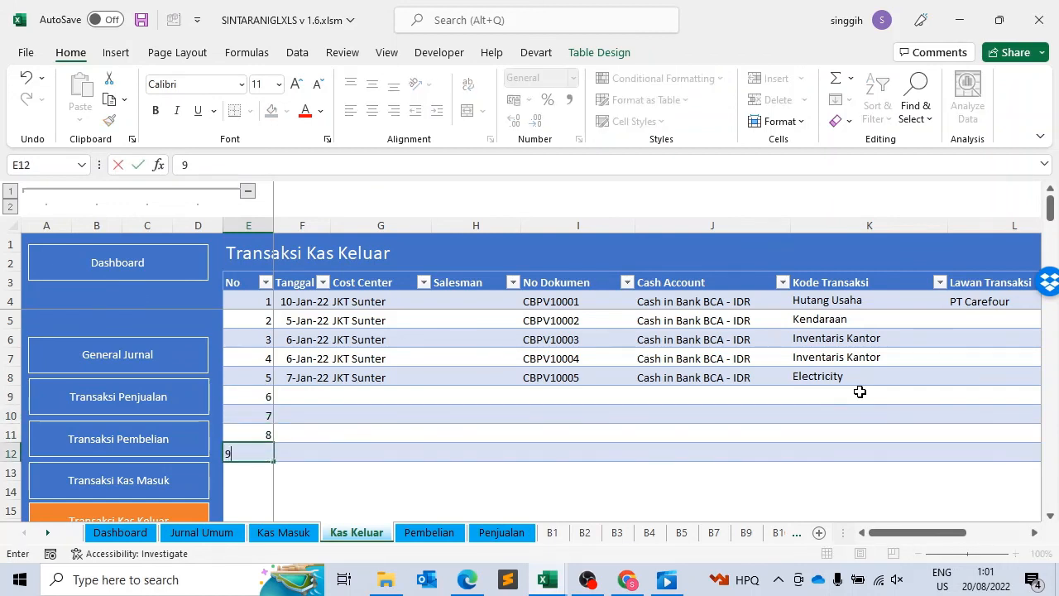
{"action": "key", "text": "Return"}
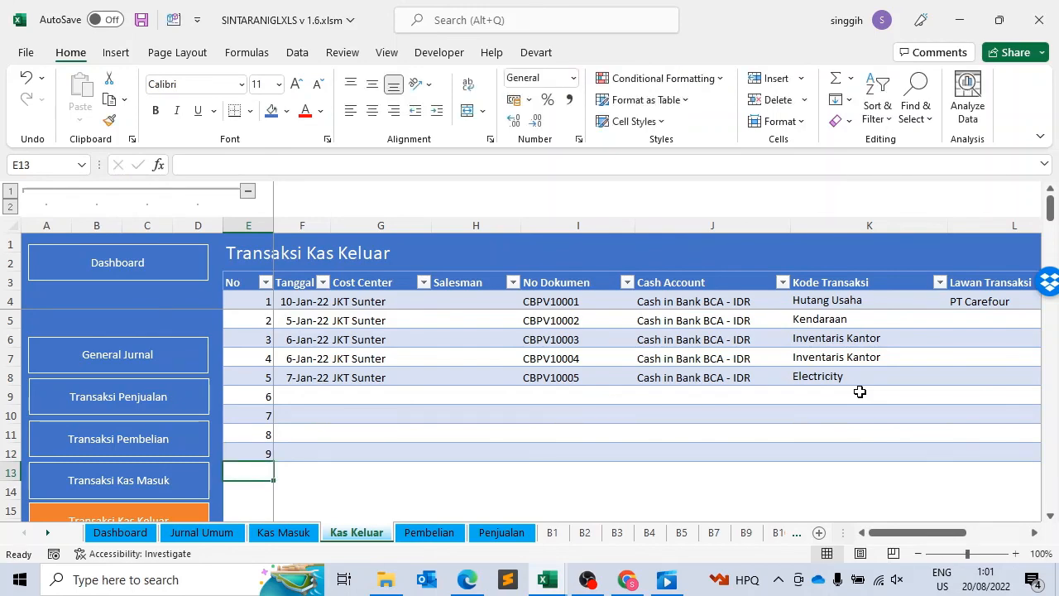